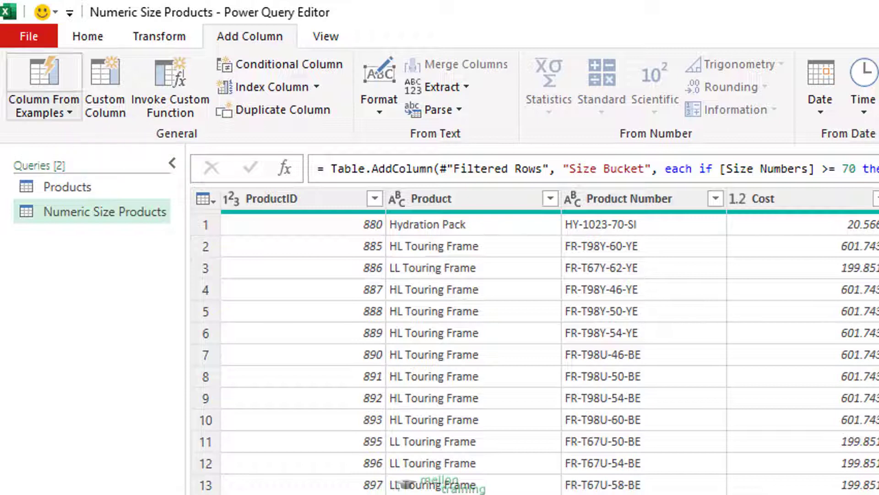
- Show the Column From Examples options on the finished Numeric Size Products query
{"action": "left_click", "coordinate": [44, 110]}
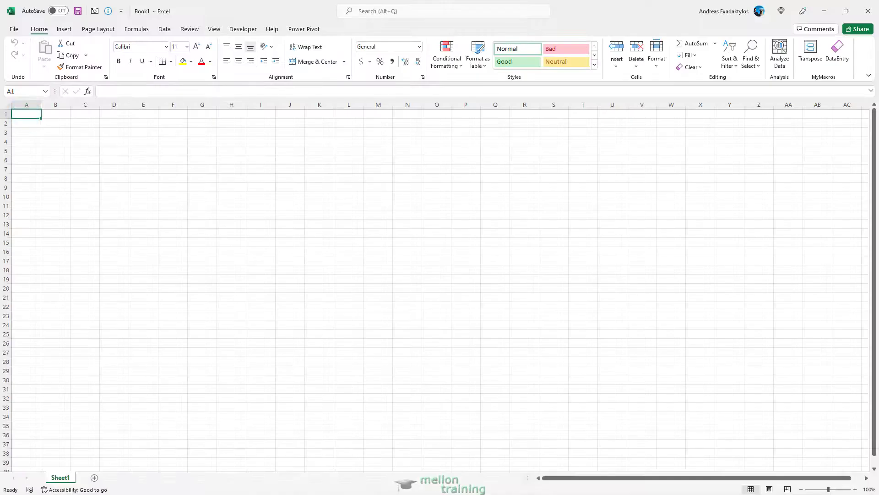
- Import the AdventureCycles.xlsx workbook from the OneDrive - Personal folder via Get Data > From Workbook
{"action": "key", "text": "alt+a"}
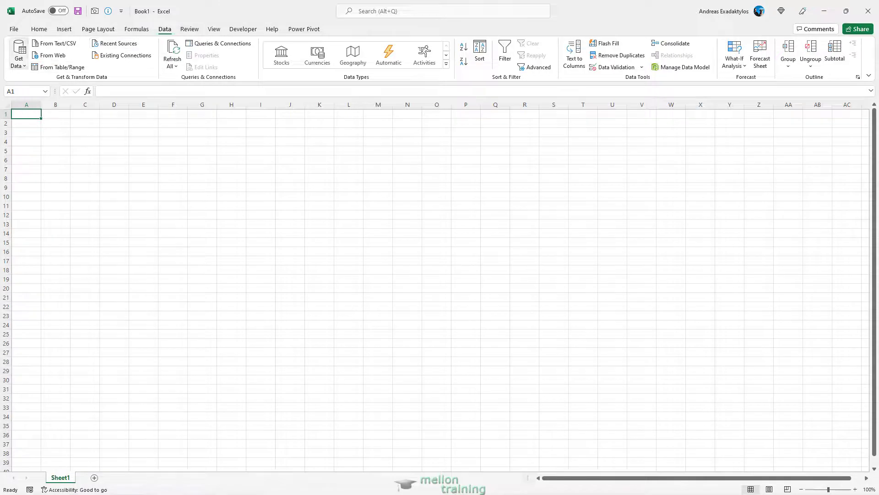
{"action": "left_click", "coordinate": [19, 54]}
{"action": "key", "text": "Down"}
{"action": "key", "text": "Right"}
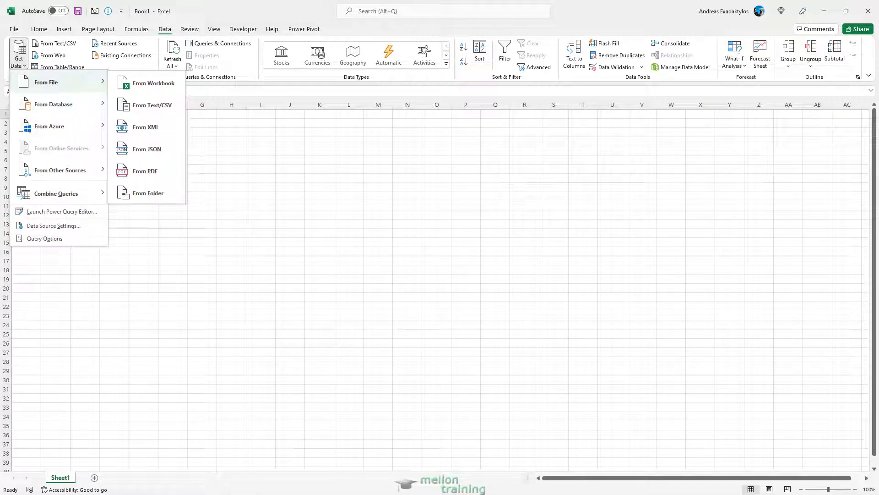
{"action": "key", "text": "Down"}
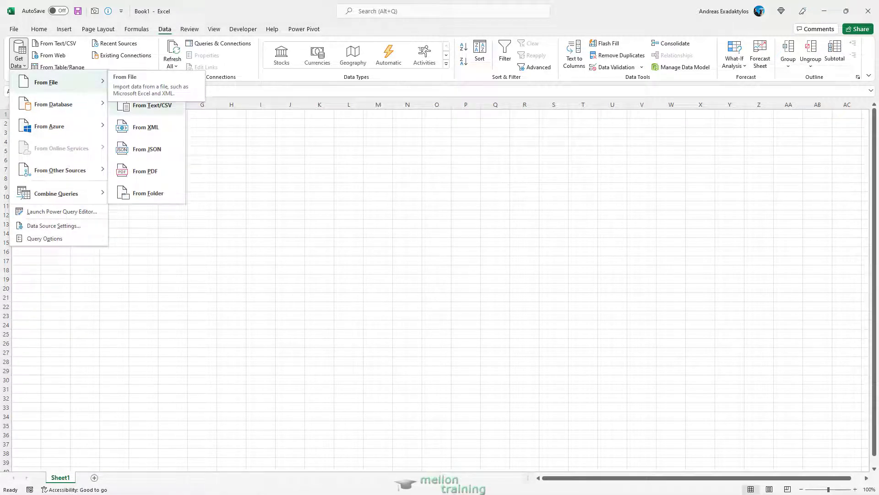
{"action": "key", "text": "Return"}
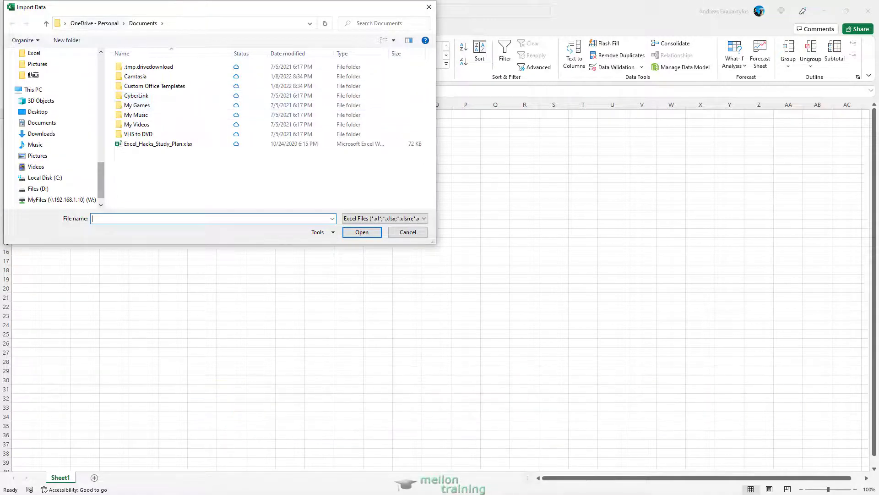
{"action": "left_click", "coordinate": [94, 23]}
{"action": "scroll", "coordinate": [183, 176], "scroll_direction": "down", "scroll_amount": 1}
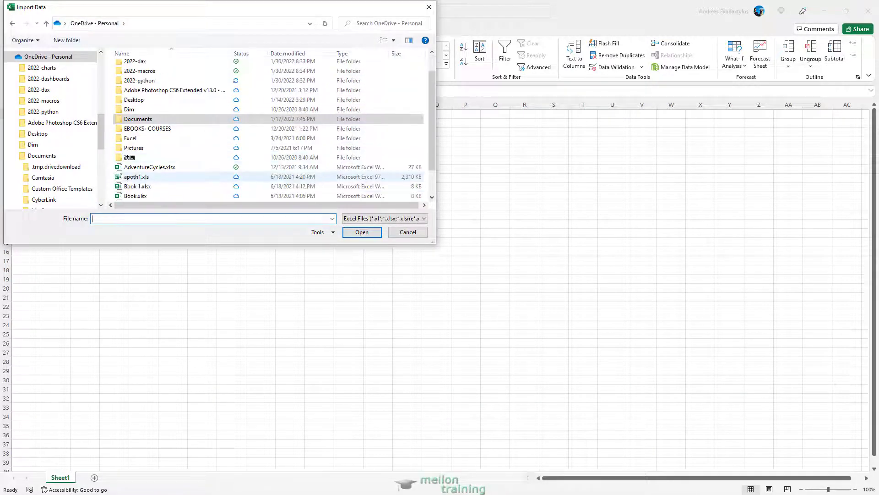
{"action": "left_click", "coordinate": [150, 167]}
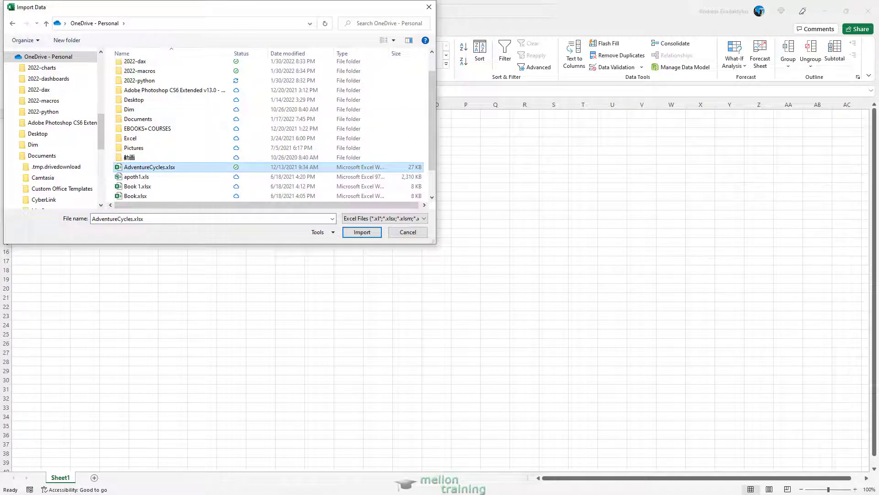
{"action": "key", "text": "Return"}
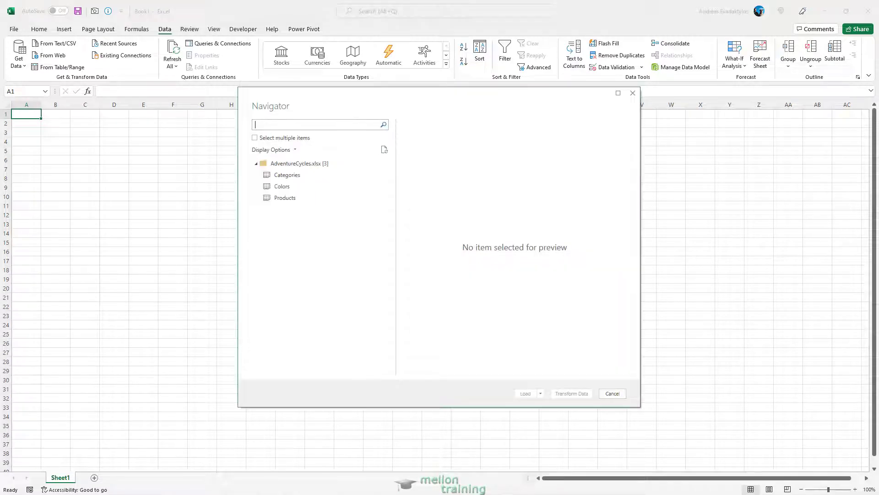
- Preview the Products table in the Navigator and load it into Power Query Editor
{"action": "left_click", "coordinate": [285, 197]}
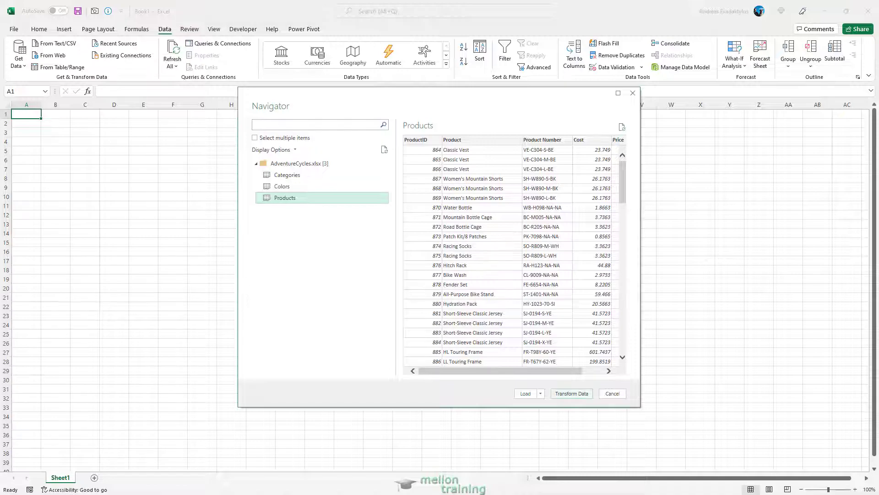
{"action": "left_click", "coordinate": [571, 393]}
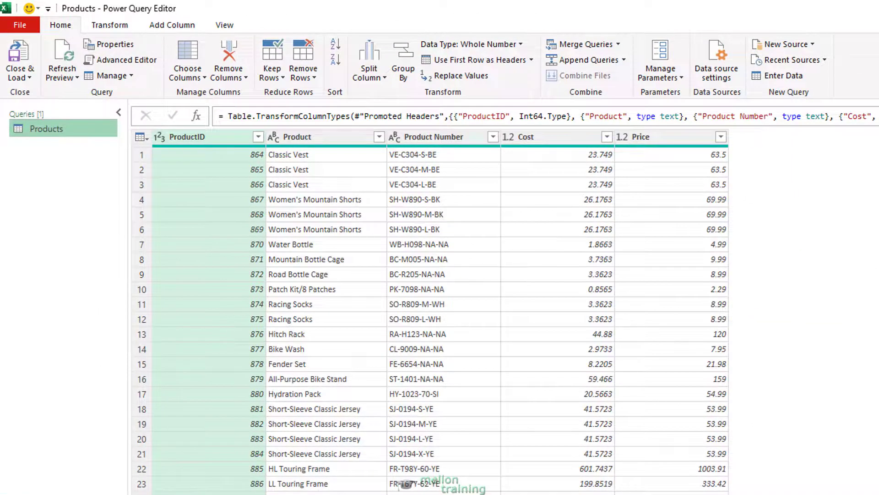
- Start a Column From Examples built only from the selected Product Number column
{"action": "left_click", "coordinate": [434, 136]}
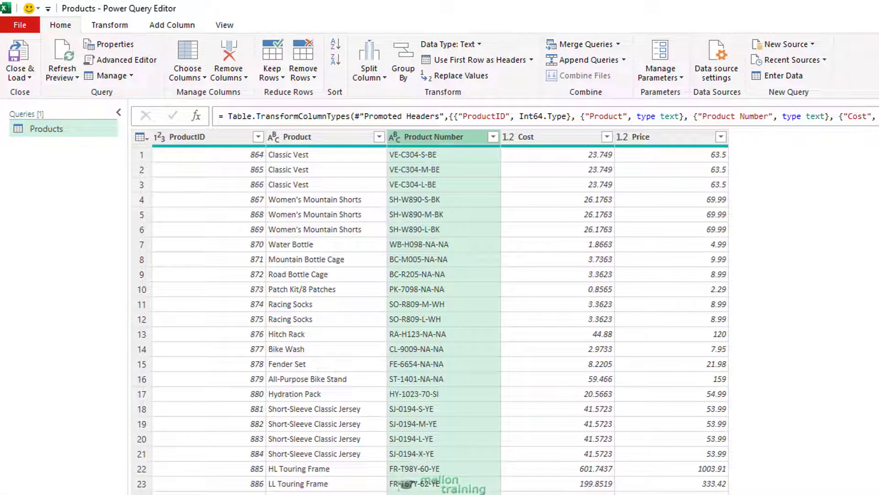
{"action": "left_click", "coordinate": [172, 25]}
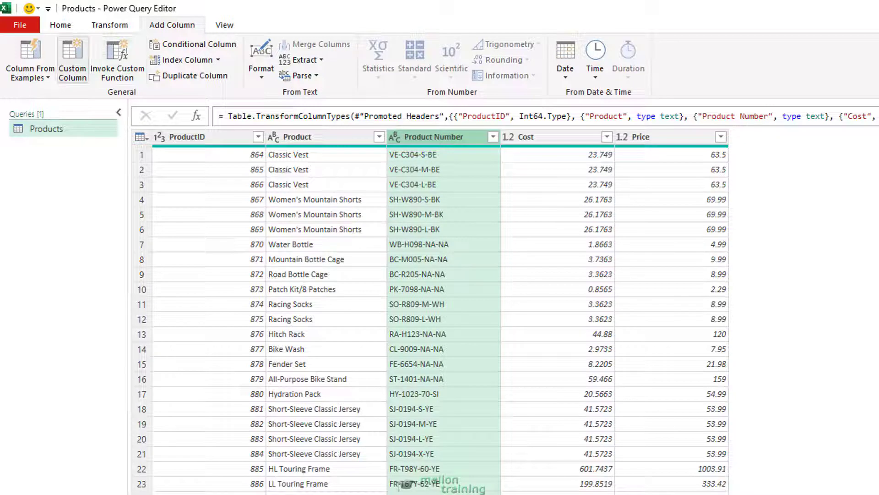
{"action": "left_click", "coordinate": [30, 78]}
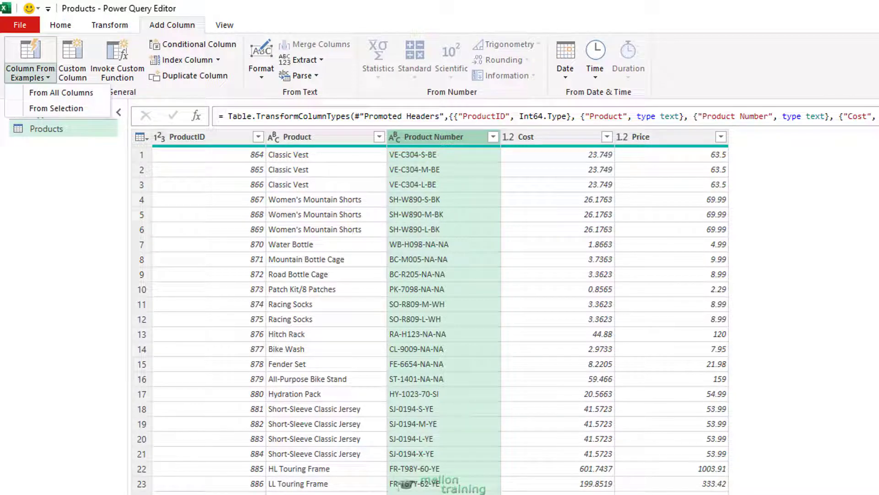
{"action": "left_click", "coordinate": [46, 46]}
{"action": "left_click", "coordinate": [56, 108]}
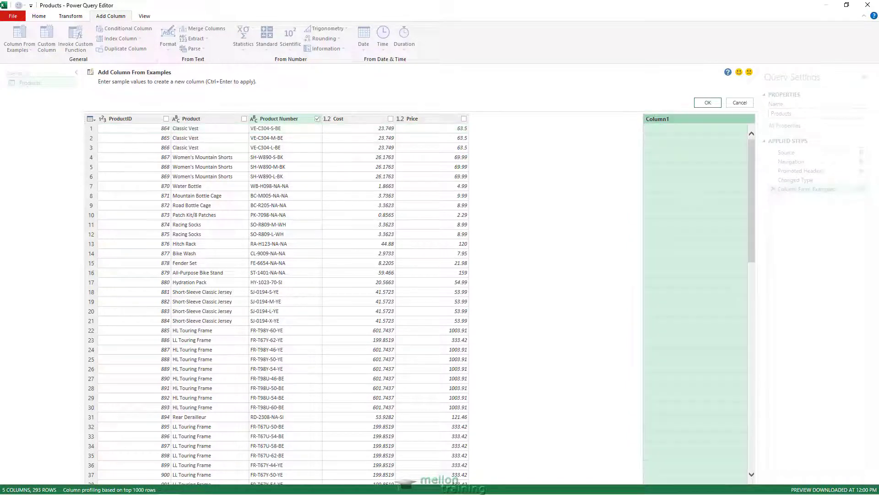
- Name the example column Size, give S as the first-row example, and accept the generated column
{"action": "double_click", "coordinate": [657, 119]}
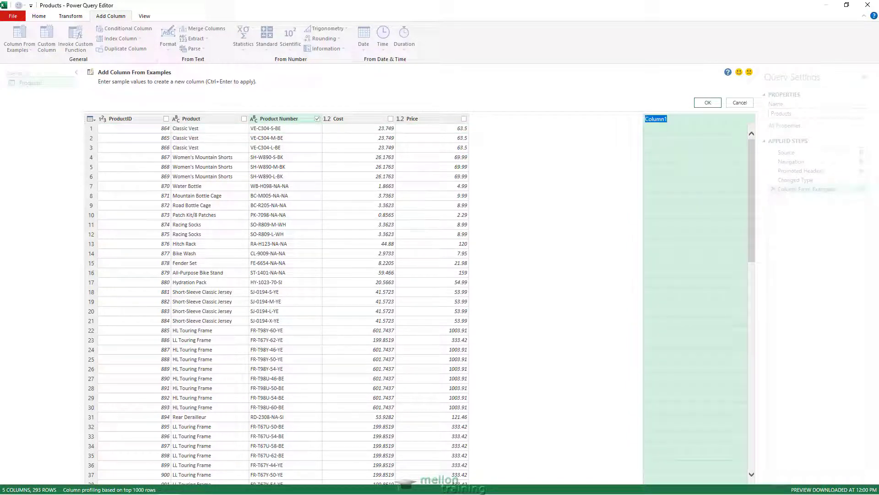
{"action": "type", "text": "Size"}
{"action": "key", "text": "Return"}
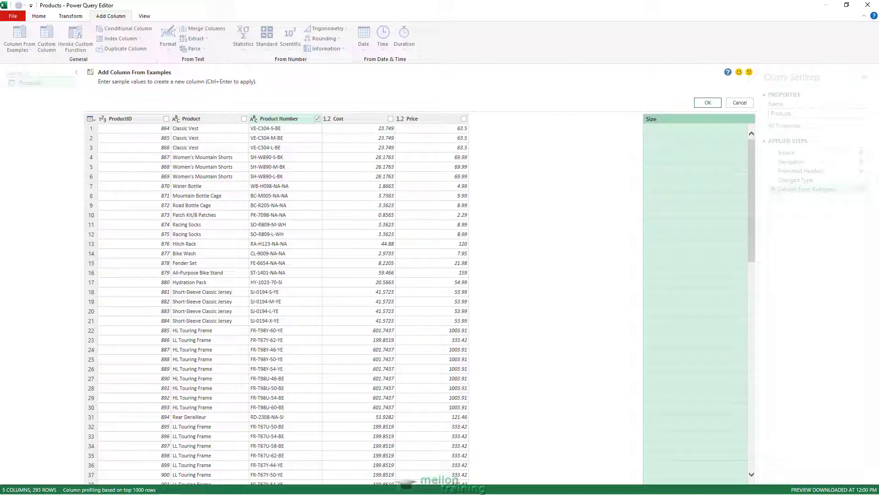
{"action": "left_click", "coordinate": [695, 128]}
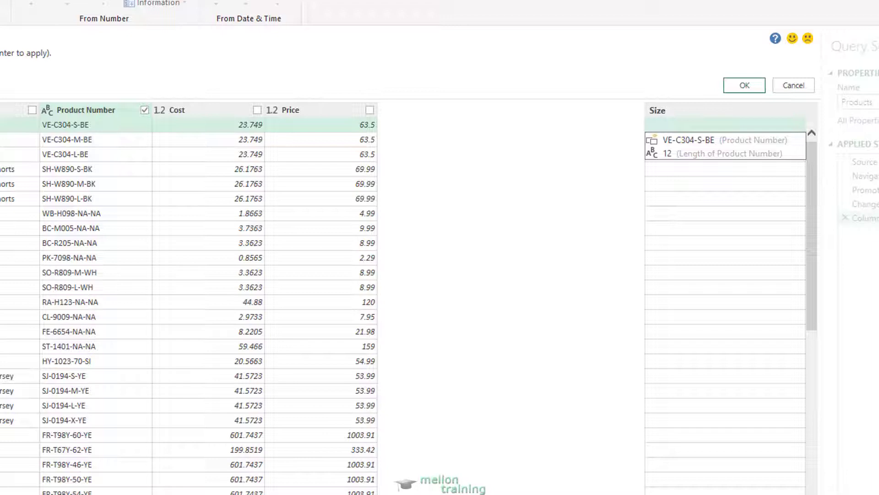
{"action": "left_click", "coordinate": [696, 121]}
{"action": "left_click", "coordinate": [699, 119]}
{"action": "type", "text": "S"}
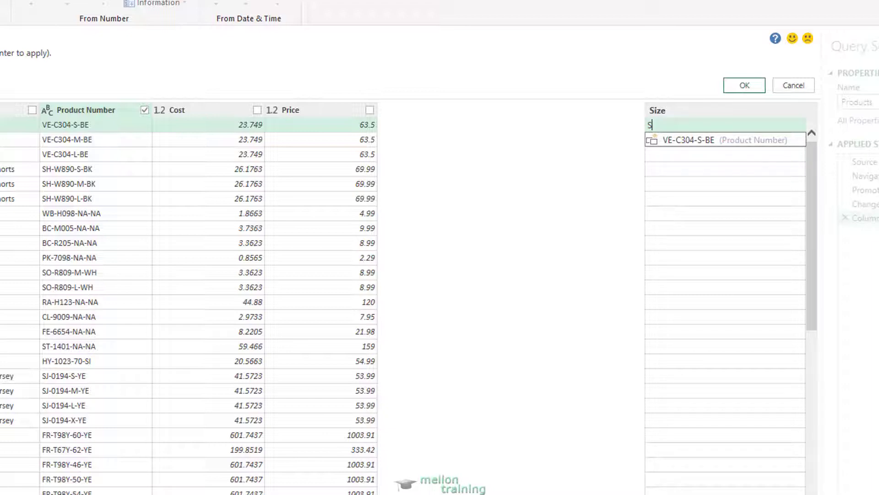
{"action": "key", "text": "Return"}
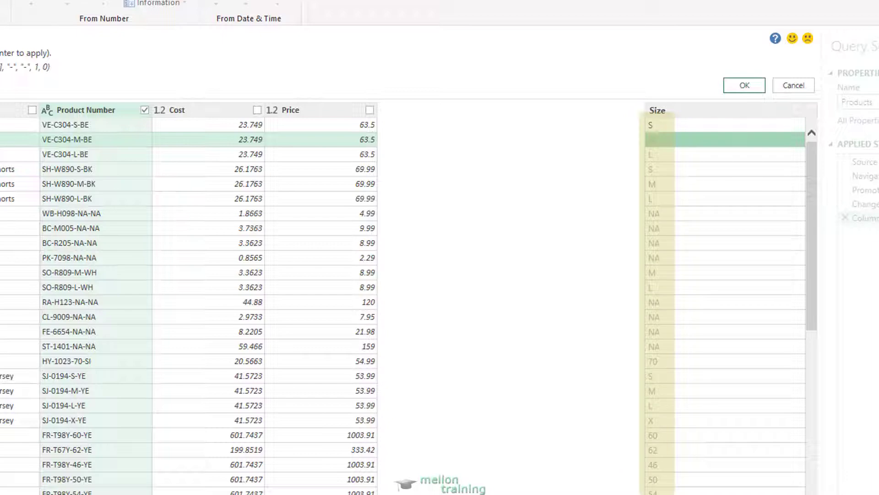
{"action": "left_click", "coordinate": [745, 86]}
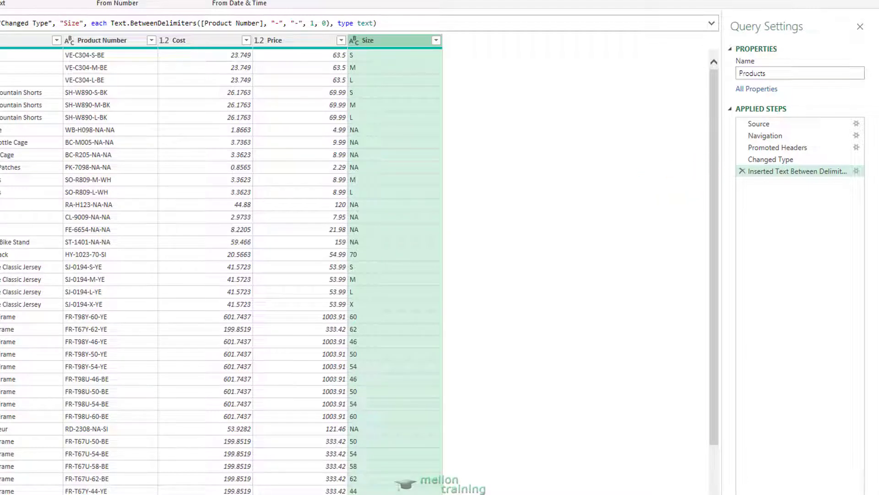
- Widen the Query Settings pane and review the Text Between Delimiters step settings without changing them
{"action": "left_click_drag", "start_coordinate": [722, 247], "coordinate": [696, 247]}
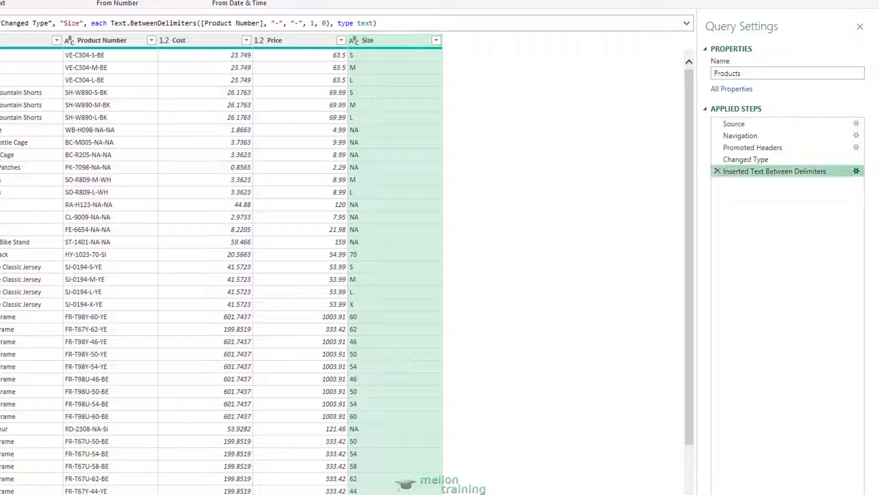
{"action": "left_click", "coordinate": [855, 171]}
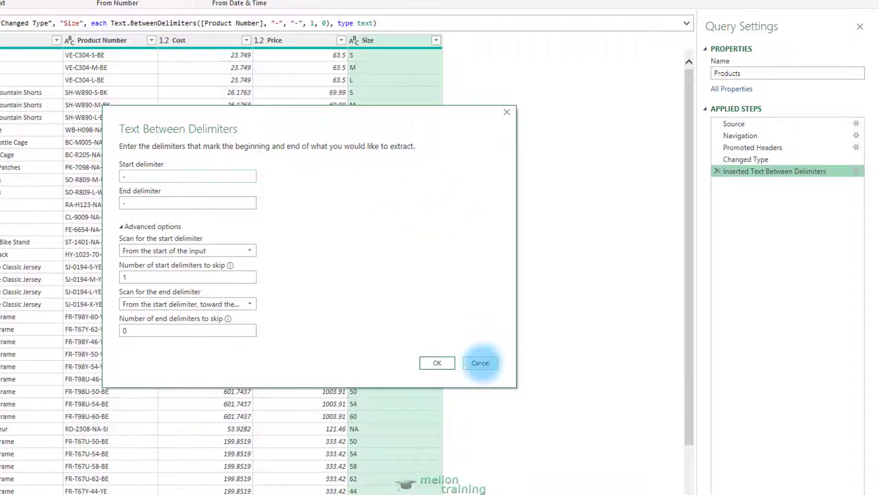
{"action": "left_click", "coordinate": [480, 363]}
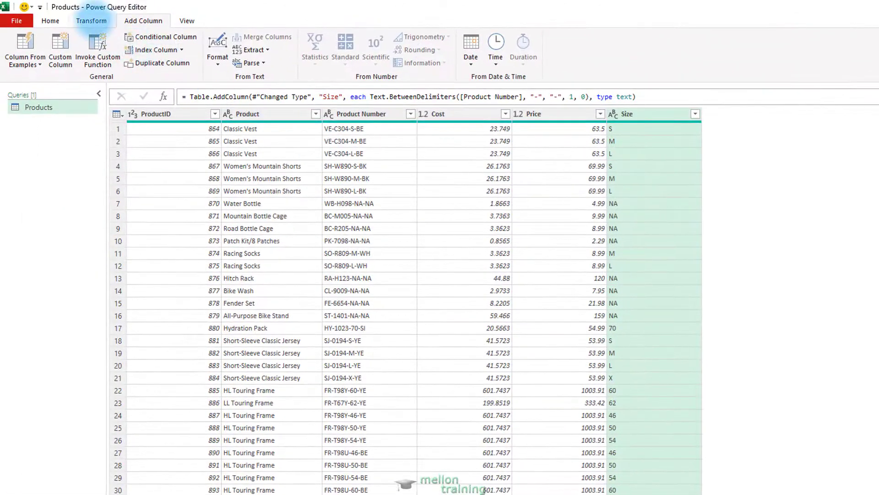
- Check the Extract > Text Between Delimiters dialog without applying it, then show the View options
{"action": "left_click", "coordinate": [91, 21]}
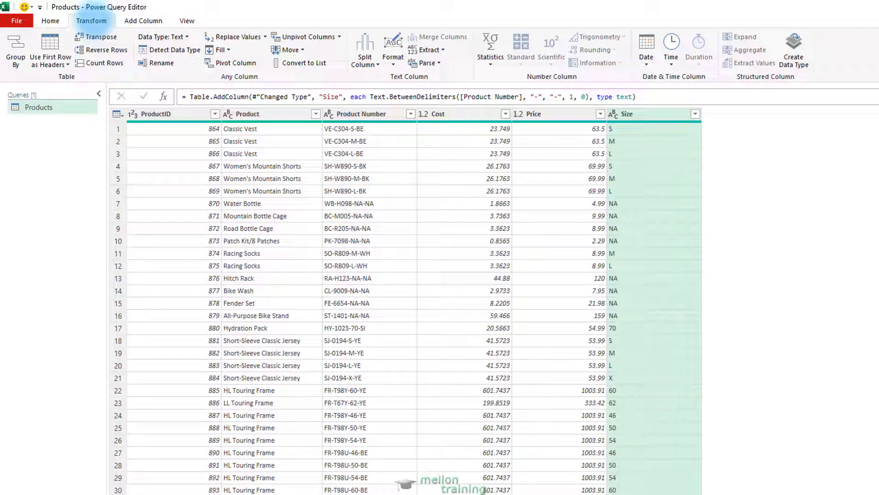
{"action": "left_click", "coordinate": [443, 50]}
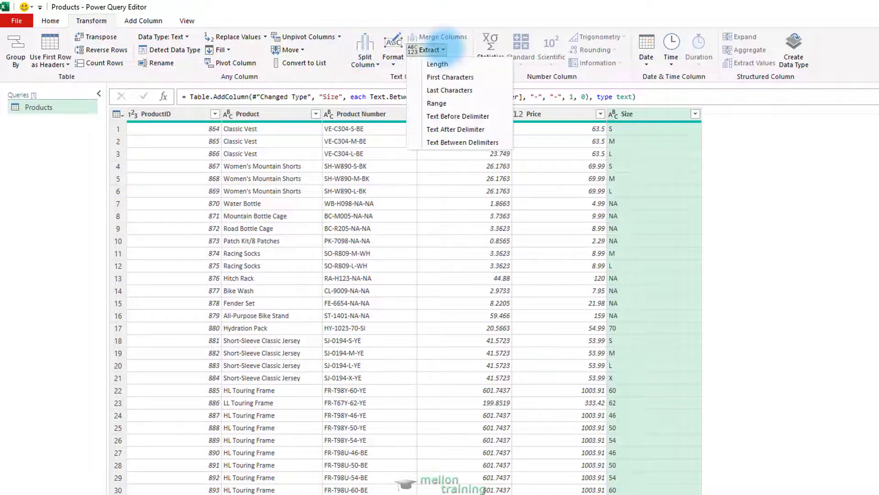
{"action": "left_click", "coordinate": [499, 141]}
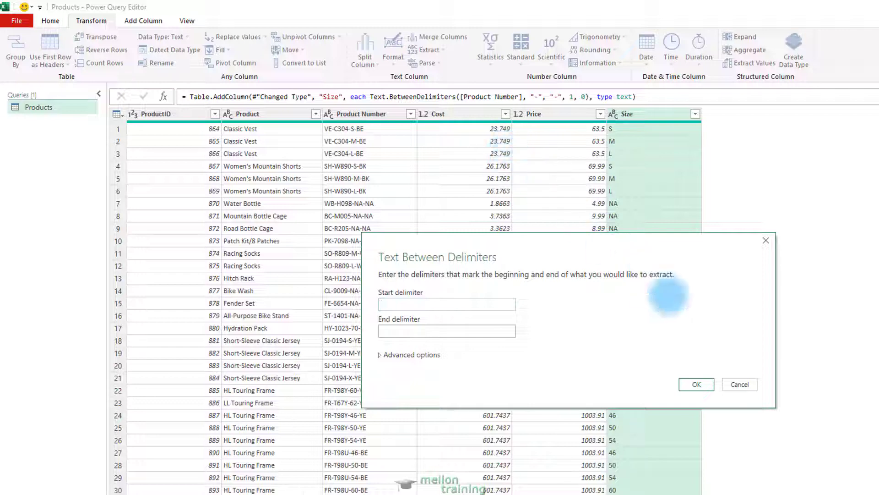
{"action": "left_click", "coordinate": [740, 383]}
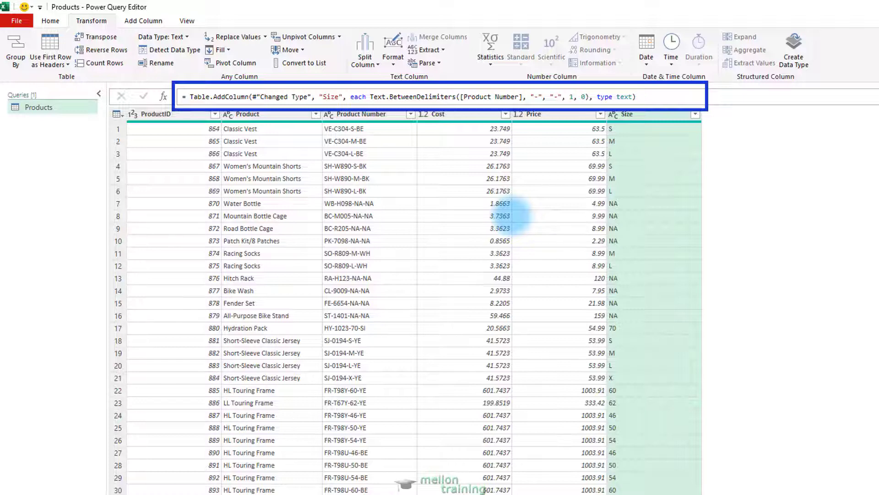
{"action": "left_click", "coordinate": [187, 21]}
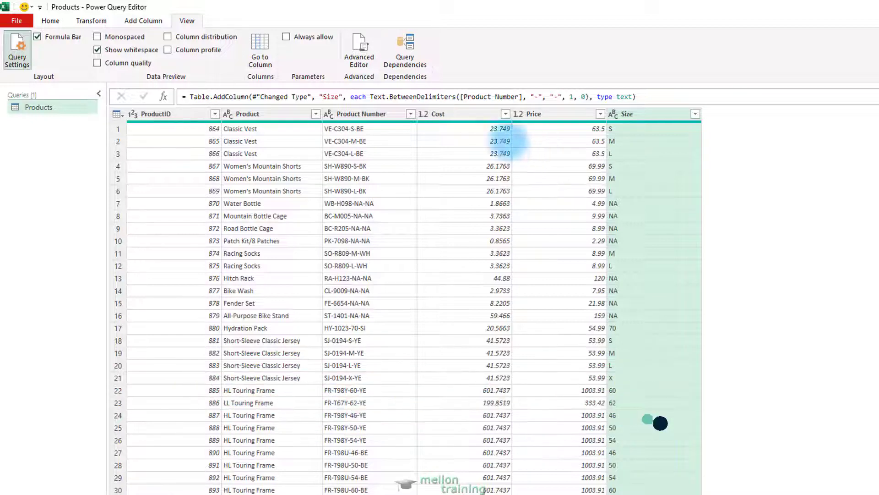
- Return to the Transform commands, leaving the data unchanged
{"action": "left_click", "coordinate": [91, 21]}
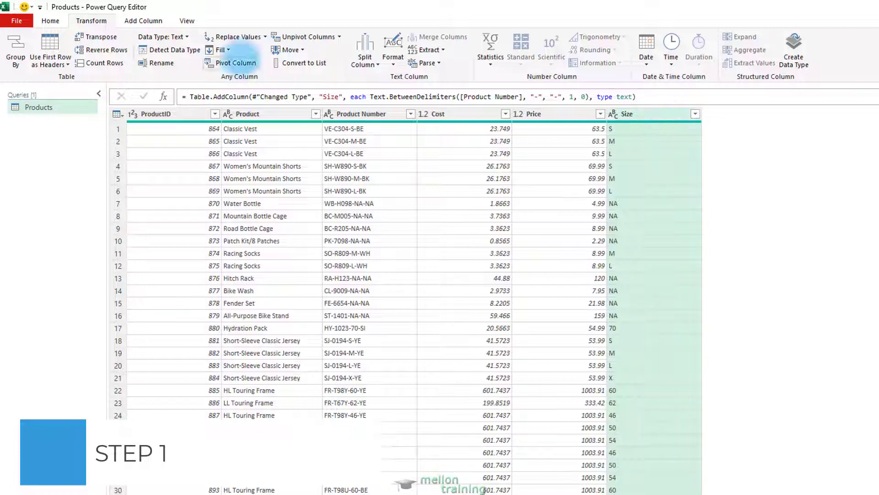
- Duplicate the Size column as Size - Copy from the Add Column commands
{"action": "left_click", "coordinate": [160, 20]}
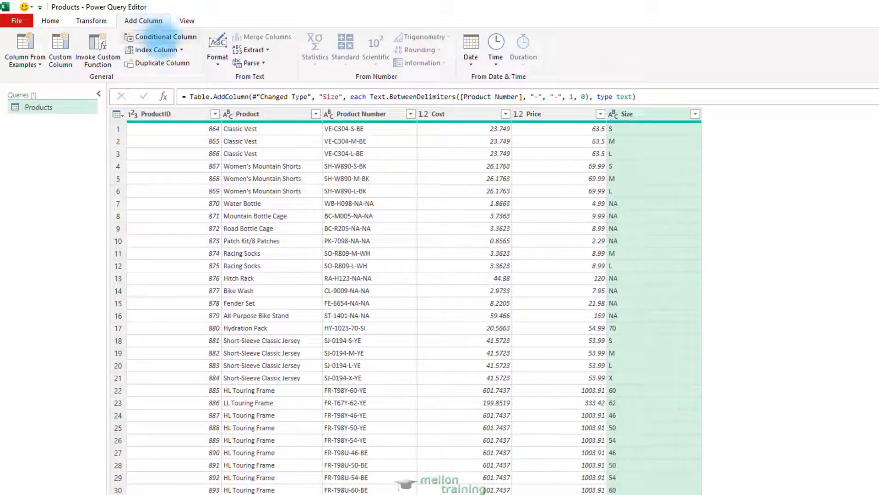
{"action": "left_click", "coordinate": [189, 64]}
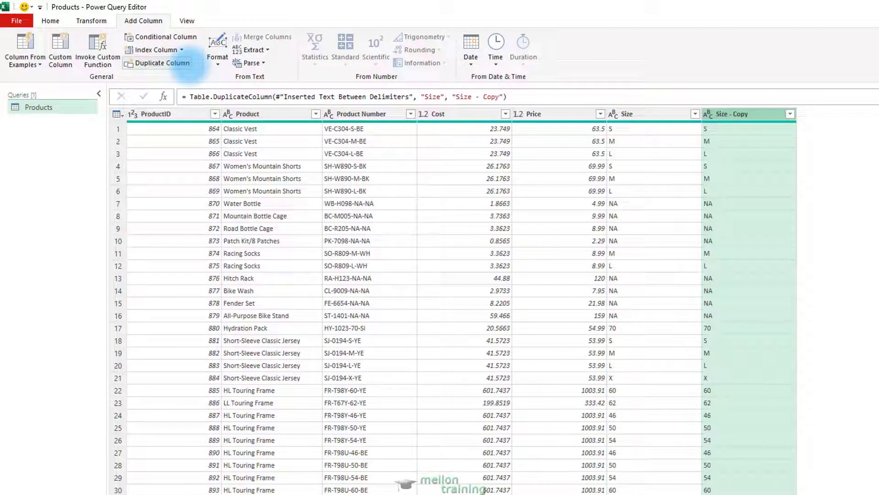
- Rename Size - Copy to Size Numbers and change its type to Whole Number
{"action": "double_click", "coordinate": [751, 114]}
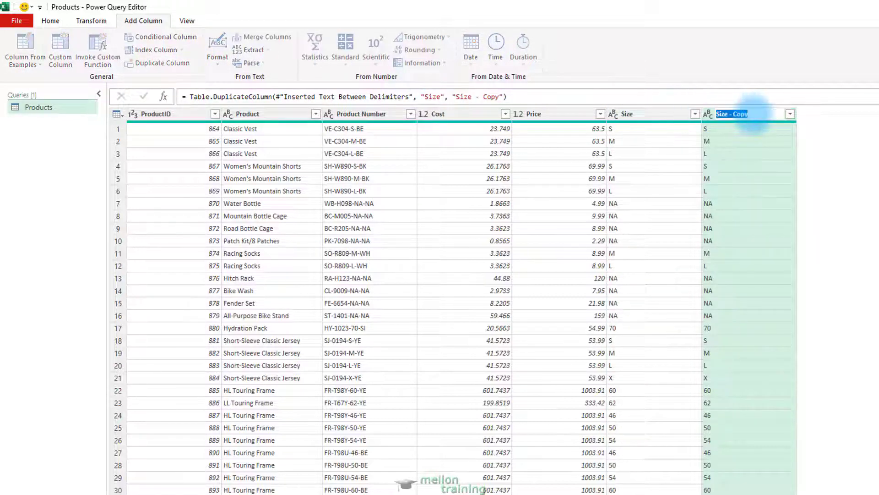
{"action": "key", "text": "BackSpace"}
{"action": "key", "text": "BackSpace"}
{"action": "key", "text": "BackSpace"}
{"action": "key", "text": "BackSpace"}
{"action": "key", "text": "BackSpace"}
{"action": "key", "text": "BackSpace"}
{"action": "type", "text": "Numbers"}
{"action": "key", "text": "Return"}
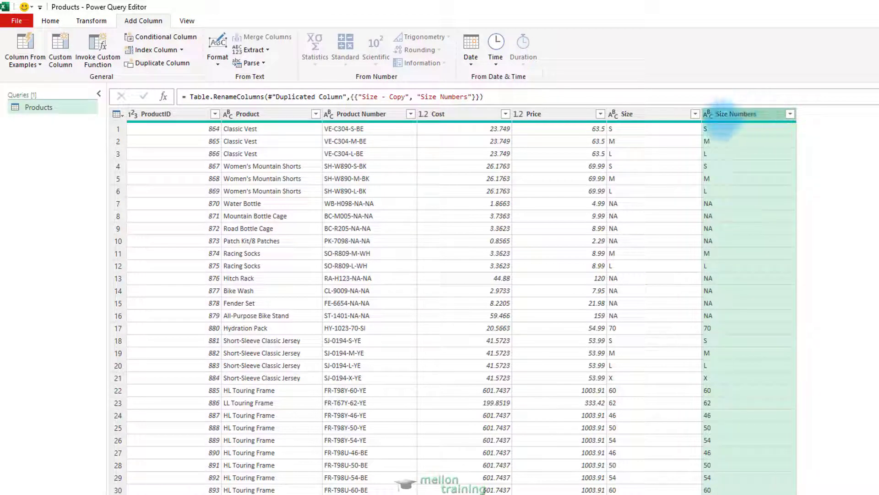
{"action": "left_click", "coordinate": [708, 114]}
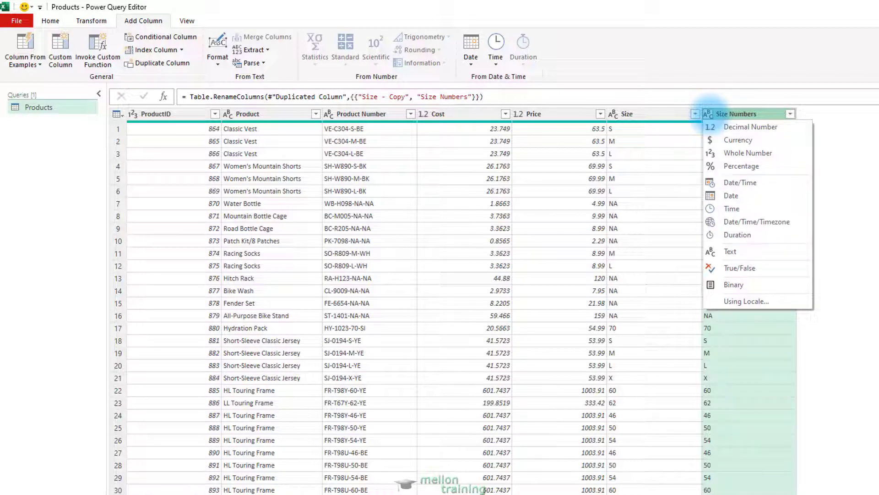
{"action": "left_click", "coordinate": [773, 153]}
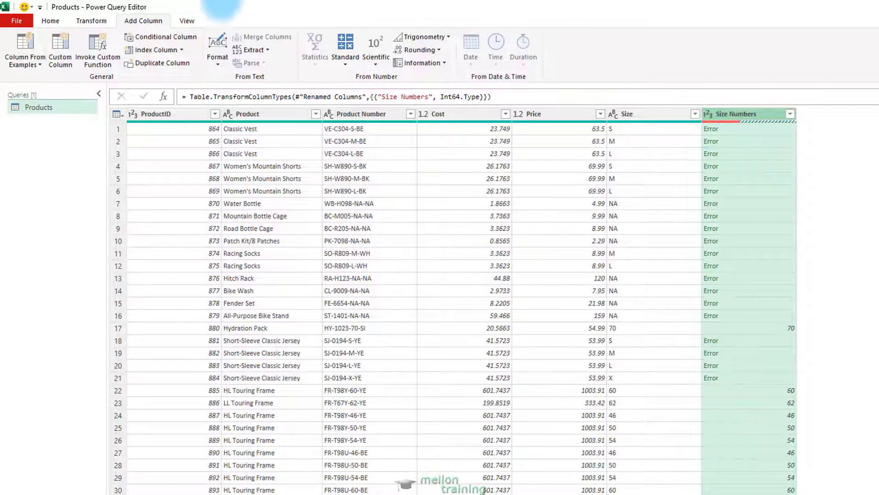
{"action": "left_click", "coordinate": [91, 20]}
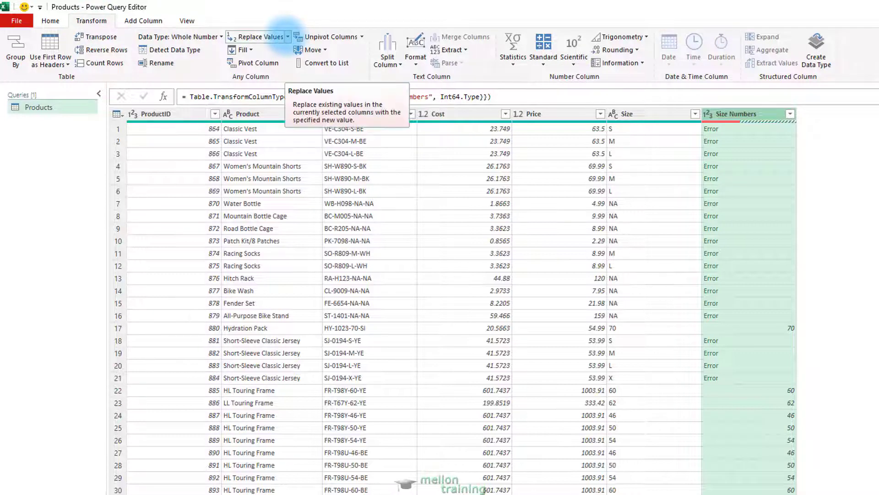
- Replace the error values in the Size Numbers column with null
{"action": "left_click", "coordinate": [287, 37]}
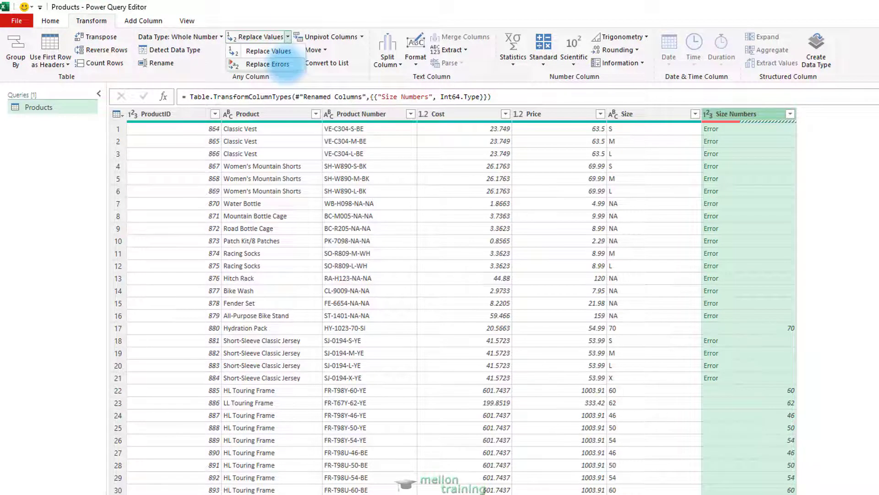
{"action": "left_click", "coordinate": [288, 65]}
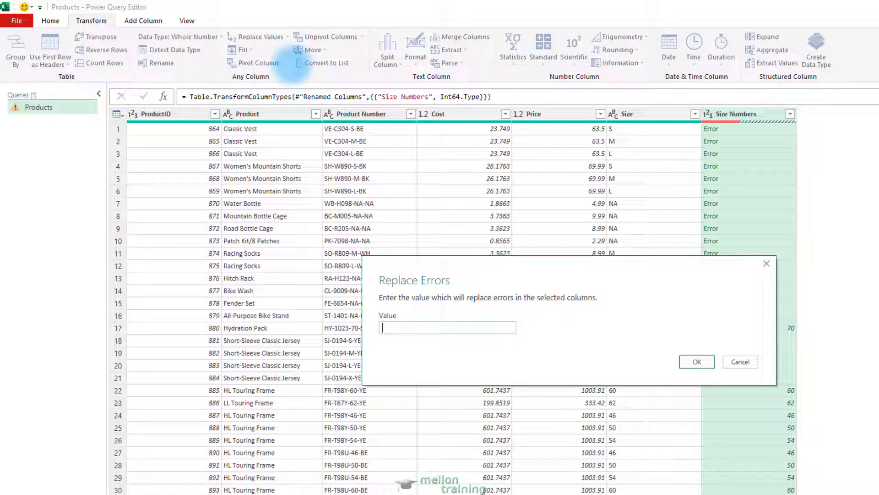
{"action": "type", "text": "null"}
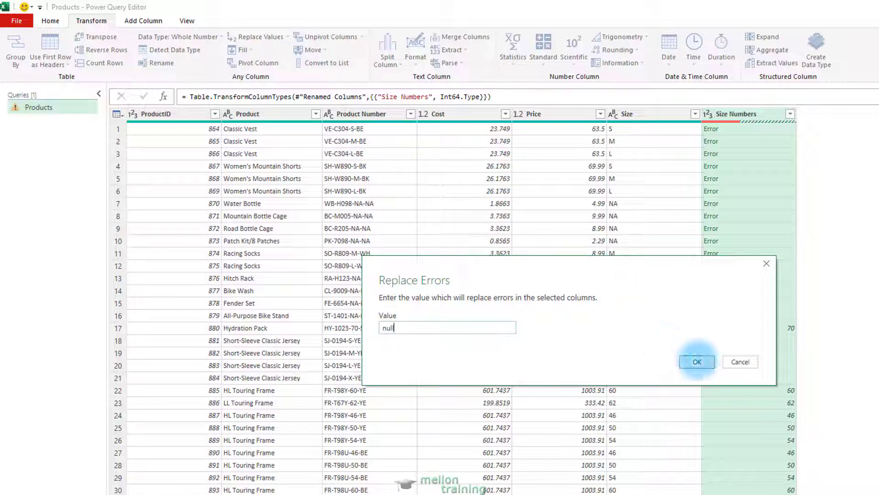
{"action": "left_click", "coordinate": [697, 361]}
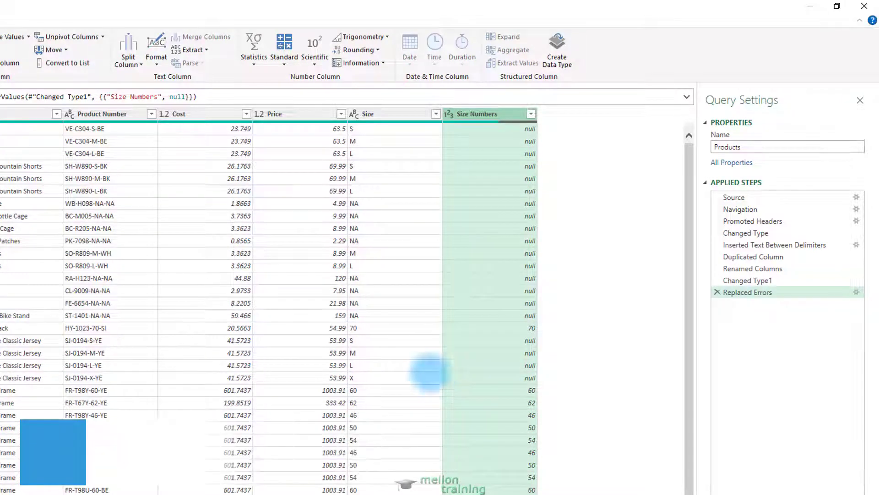
- Delete the Replaced Errors, Changed Type1, Renamed Columns and Duplicated Column steps, then select the Size column
{"action": "left_click", "coordinate": [717, 291]}
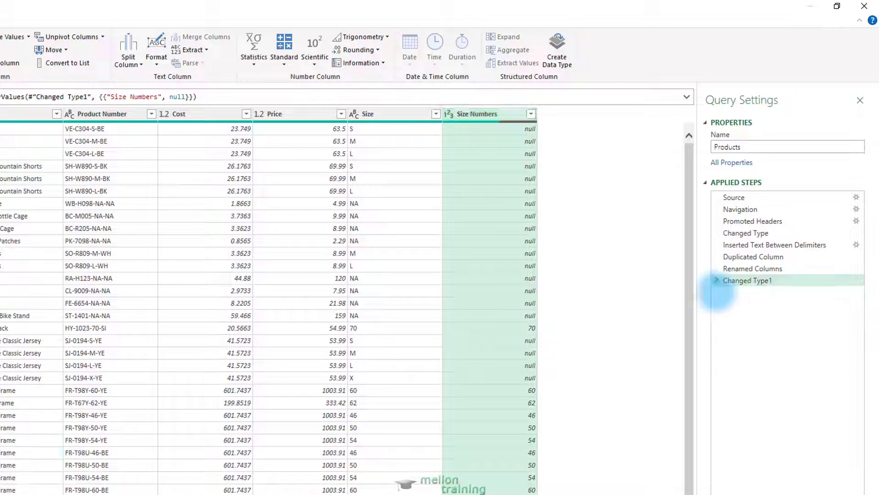
{"action": "left_click", "coordinate": [717, 280]}
{"action": "left_click", "coordinate": [717, 269]}
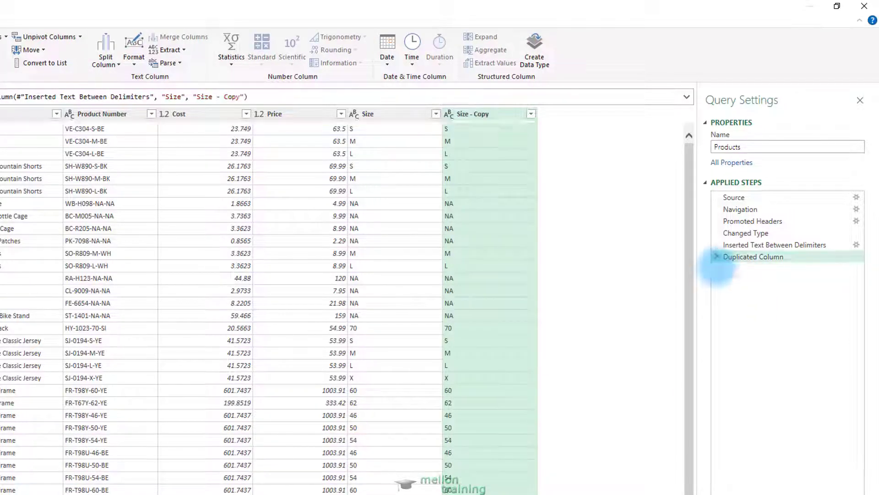
{"action": "left_click", "coordinate": [717, 257]}
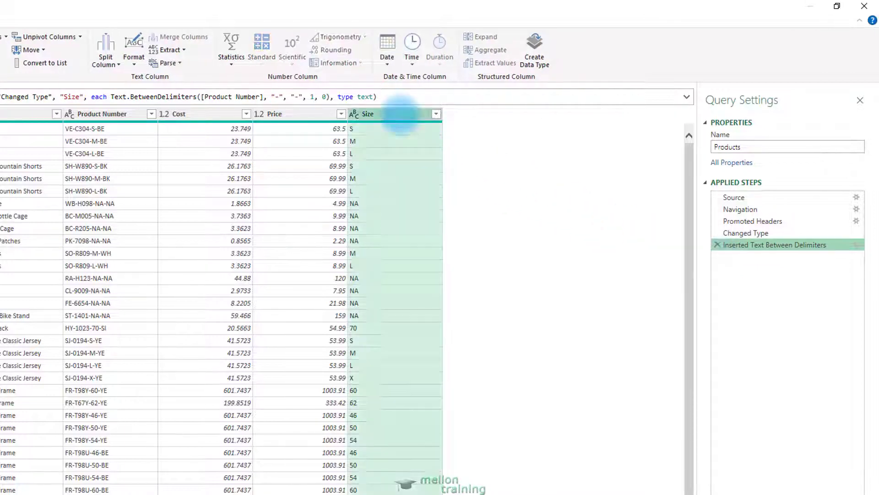
{"action": "left_click", "coordinate": [400, 113]}
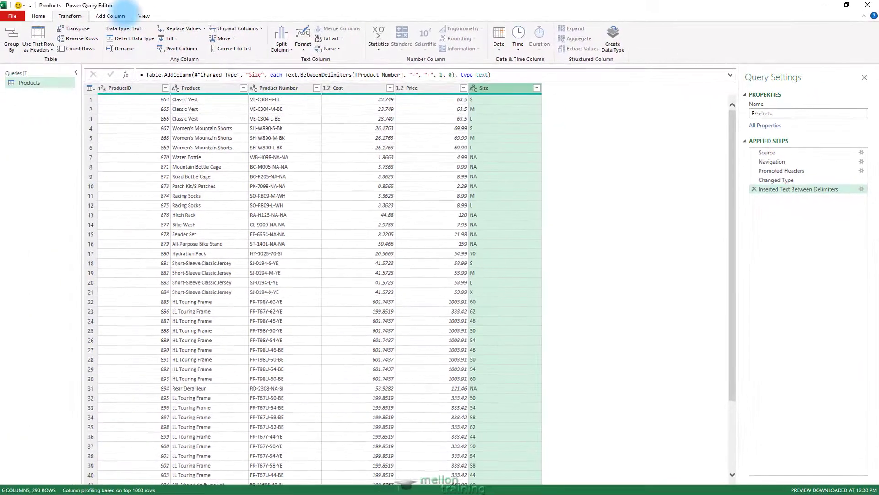
{"action": "left_click", "coordinate": [0, 23]}
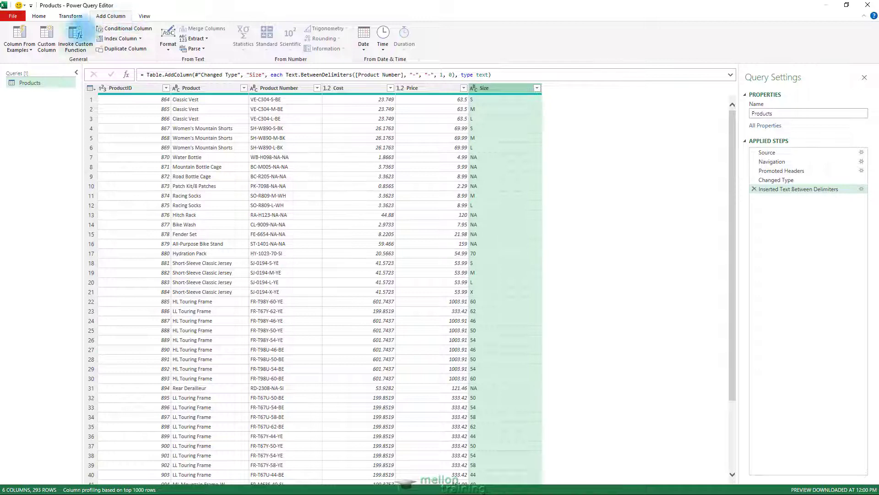
- Start a column from examples on the Size column and name it Size Numbers
{"action": "left_click", "coordinate": [19, 47]}
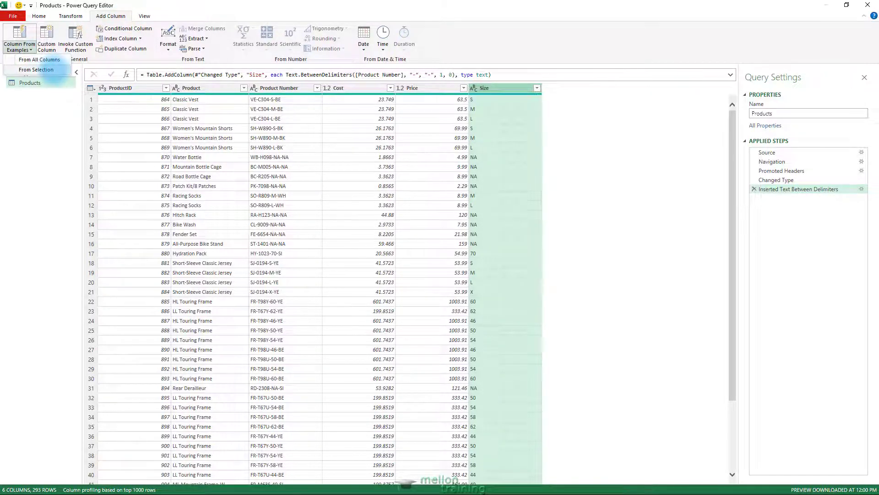
{"action": "left_click", "coordinate": [54, 70]}
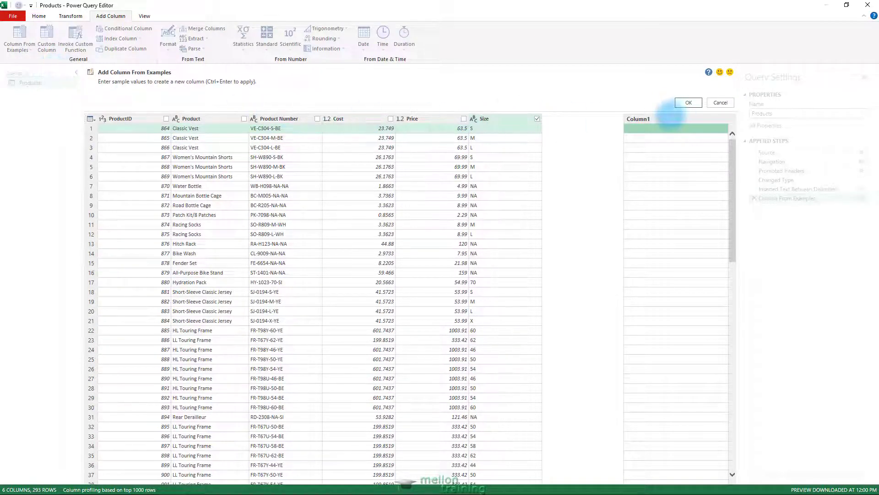
{"action": "double_click", "coordinate": [655, 118]}
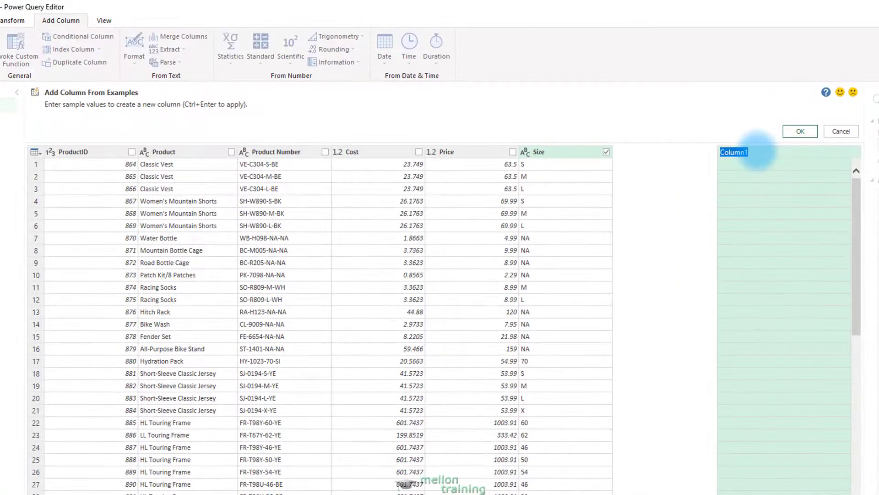
{"action": "type", "text": "Size Numbers"}
{"action": "key", "text": "Return"}
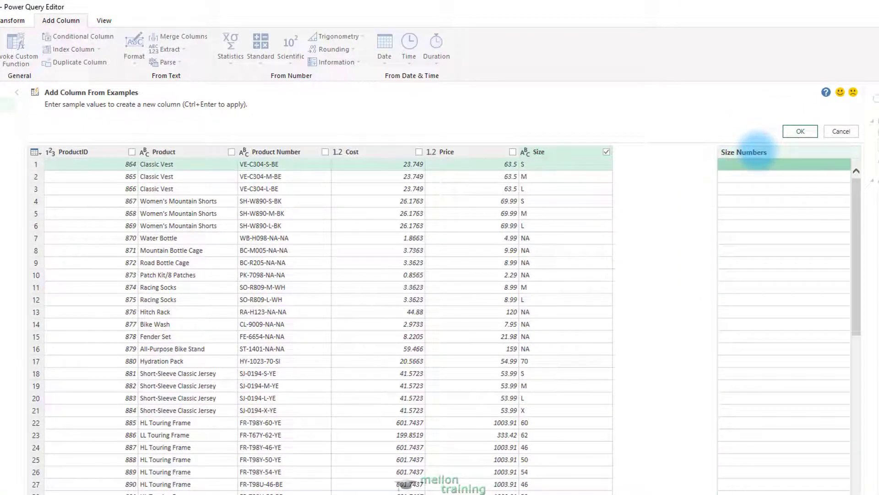
{"action": "double_click", "coordinate": [795, 163]}
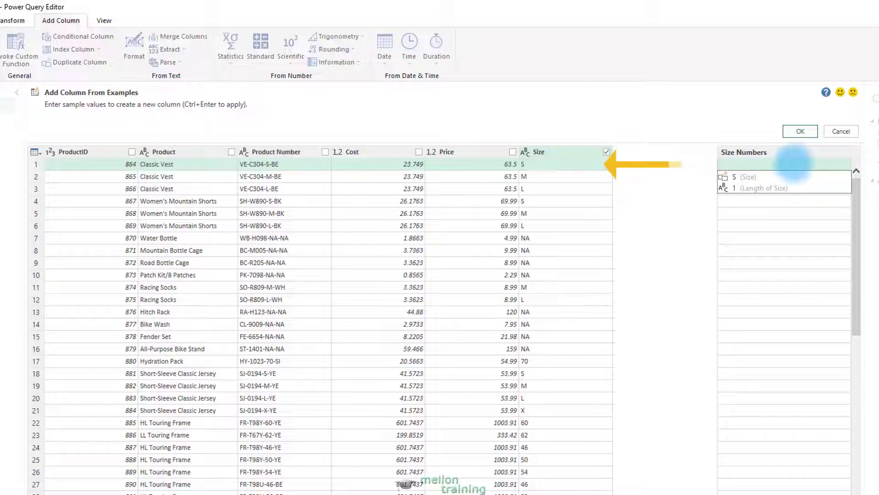
- Enter null as the example for the first three letter-size rows and the NA row
{"action": "type", "text": "null"}
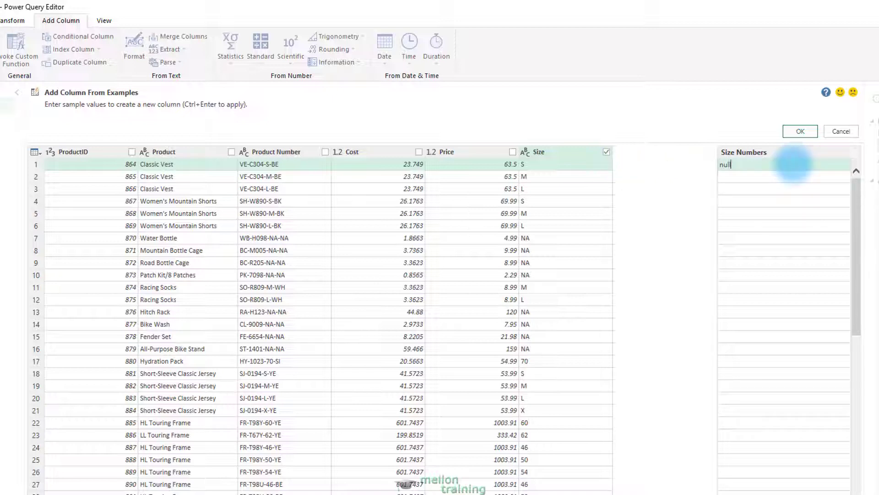
{"action": "key", "text": "Return"}
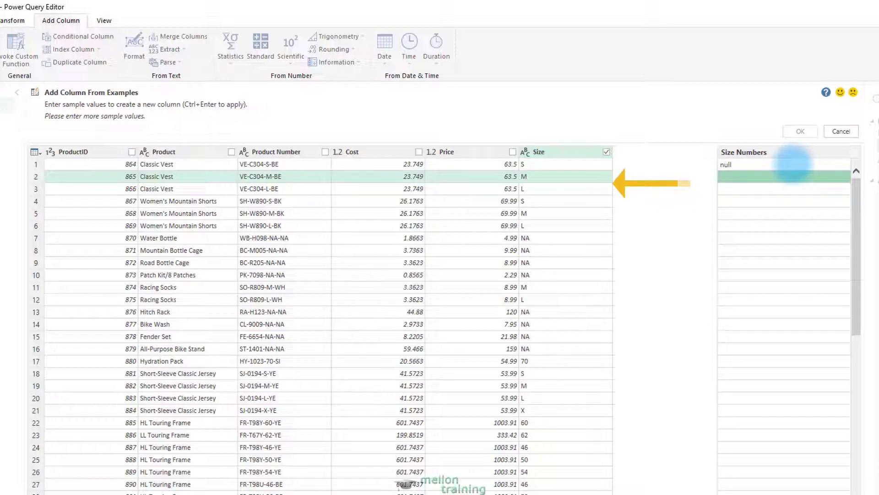
{"action": "left_click", "coordinate": [762, 176]}
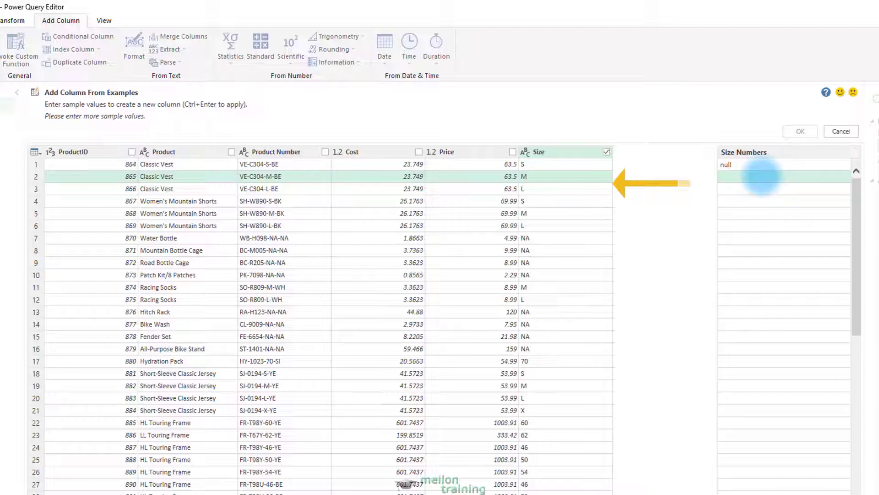
{"action": "type", "text": "null"}
{"action": "key", "text": "Return"}
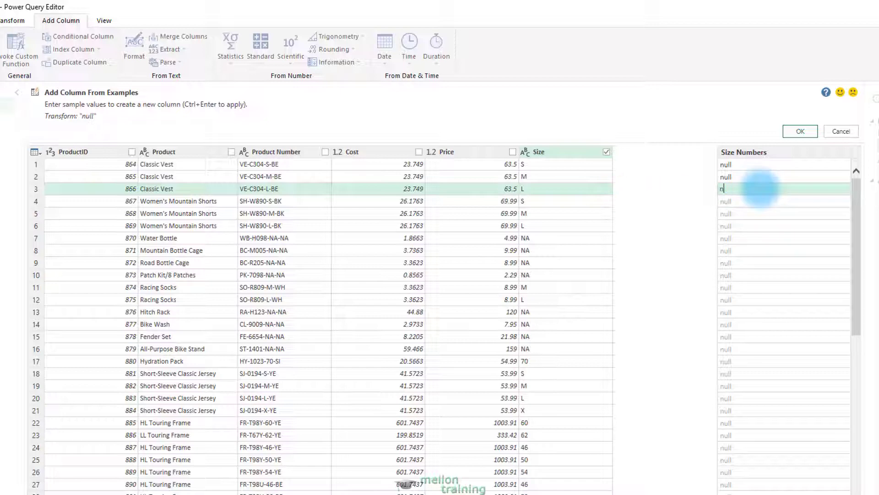
{"action": "key", "text": "Return"}
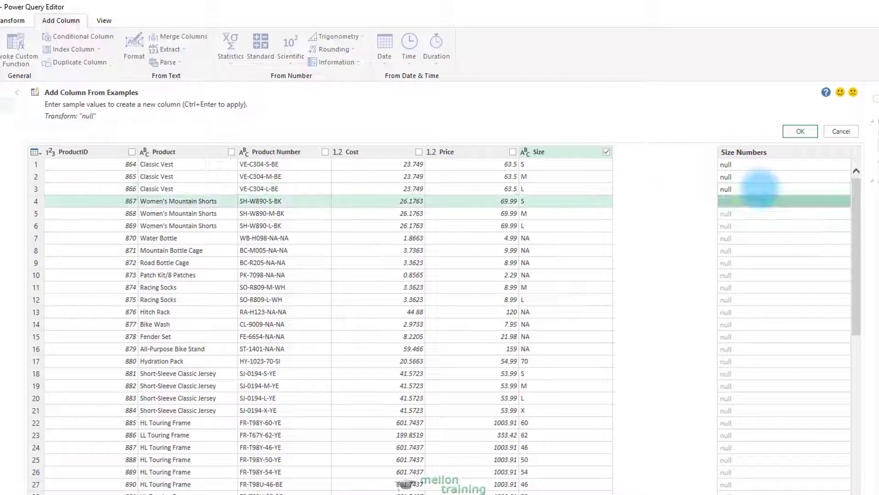
{"action": "left_click", "coordinate": [760, 238]}
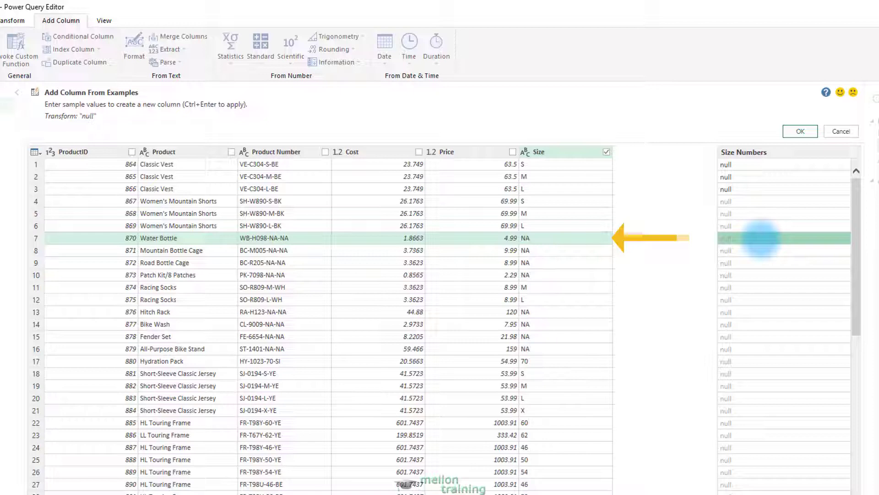
{"action": "double_click", "coordinate": [759, 238]}
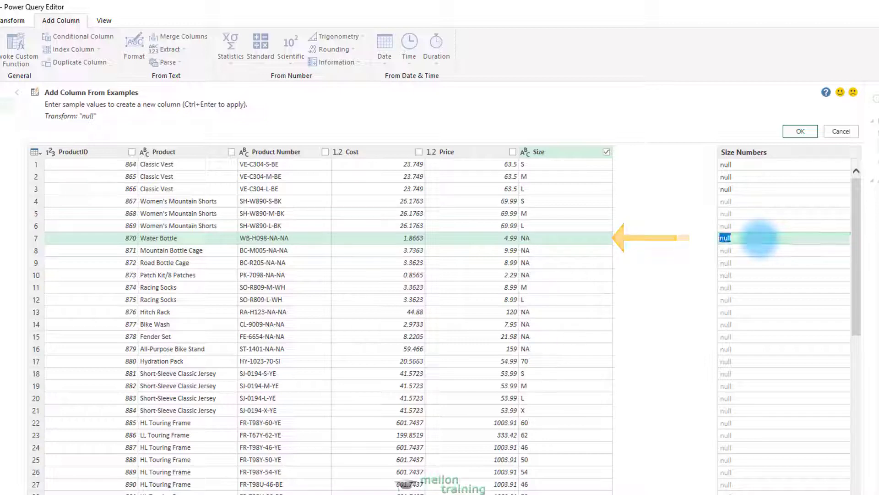
{"action": "type", "text": "null"}
{"action": "key", "text": "Return"}
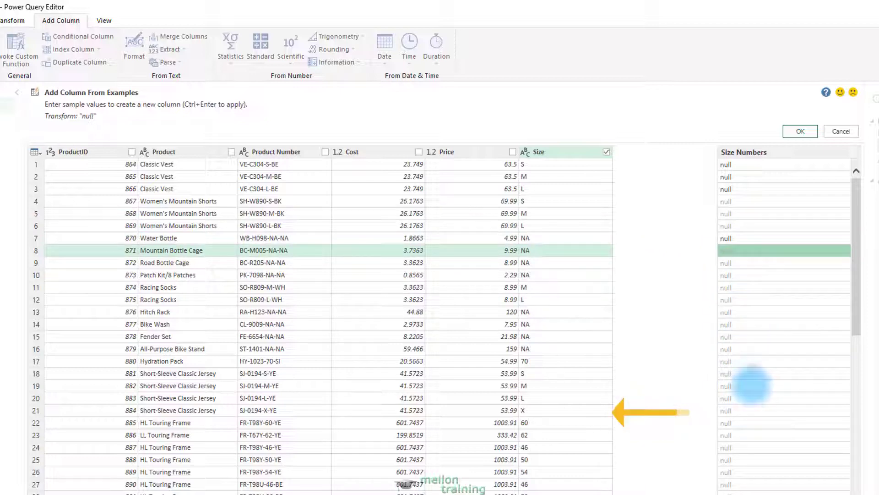
- Enter null for the X-size row 21 and 60 for row 22, then apply the column
{"action": "left_click", "coordinate": [756, 409]}
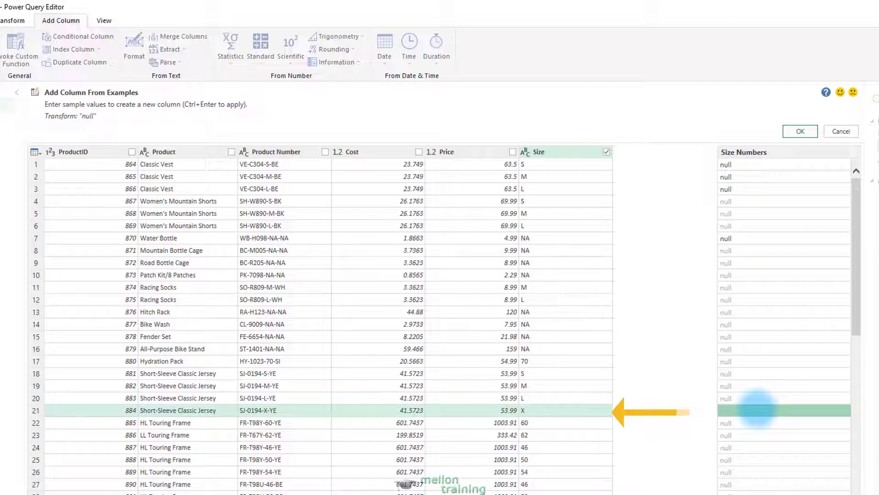
{"action": "left_click", "coordinate": [757, 409]}
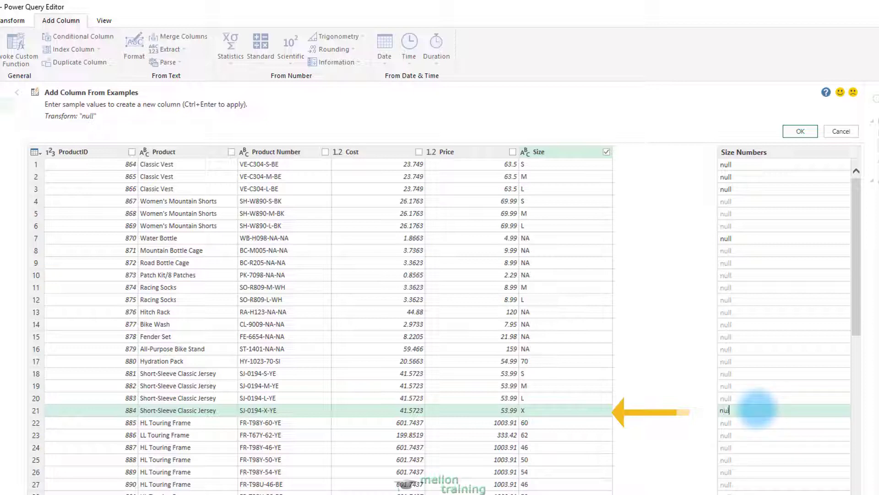
{"action": "key", "text": "Down"}
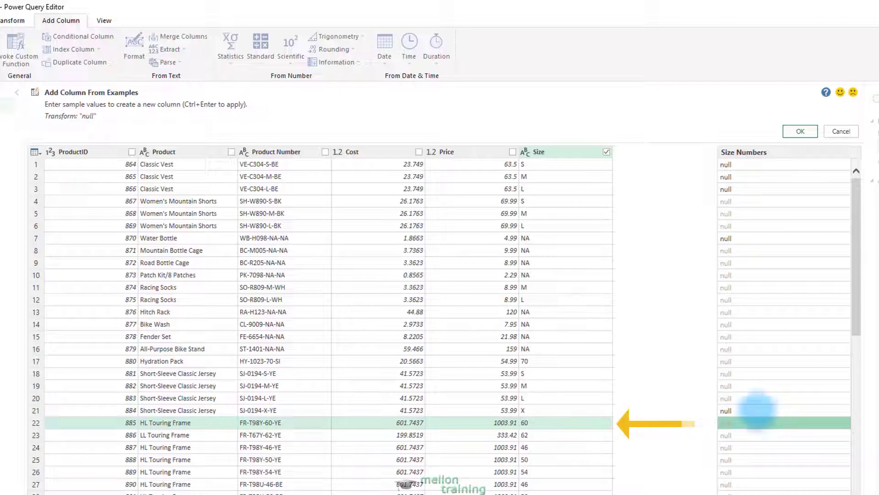
{"action": "double_click", "coordinate": [754, 421]}
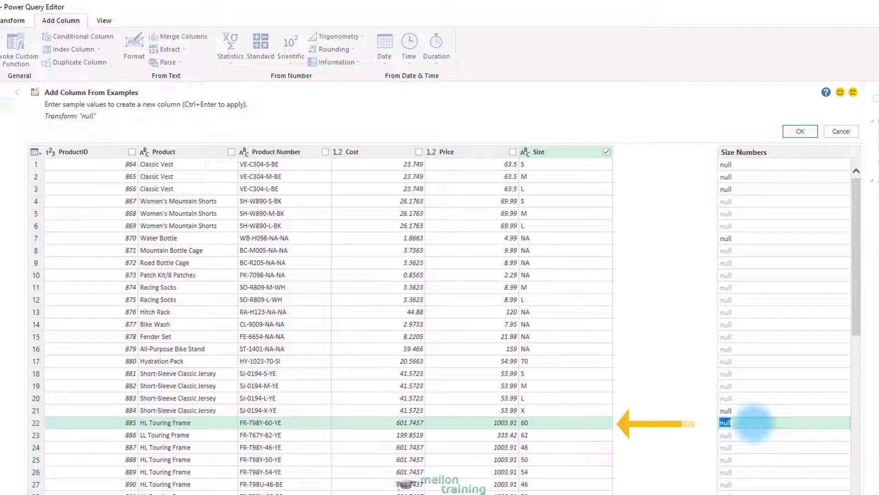
{"action": "type", "text": "60"}
{"action": "key", "text": "Return"}
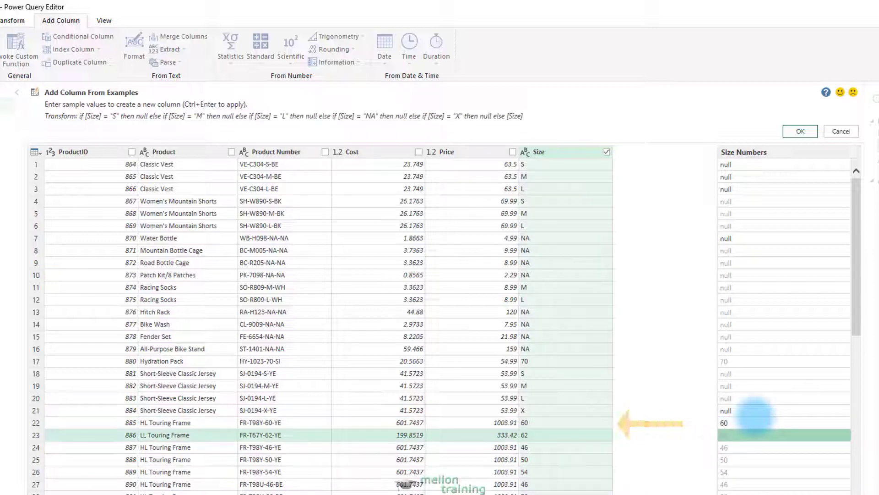
{"action": "key", "text": "ctrl+Return"}
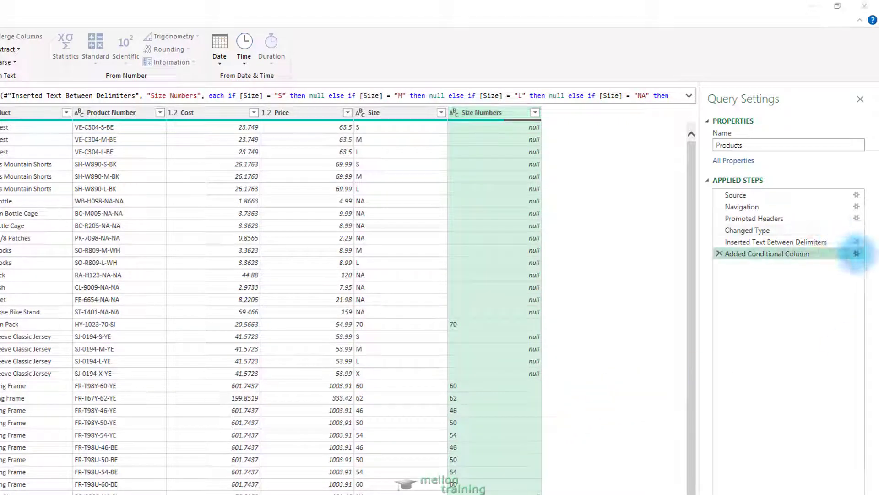
- Review the Added Conditional Column clauses, then set Size Numbers to Whole Number
{"action": "left_click", "coordinate": [856, 253]}
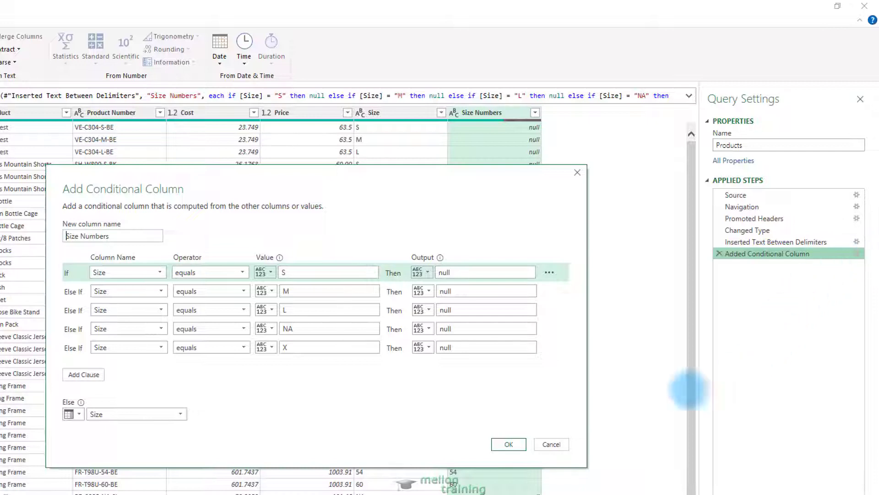
{"action": "left_click", "coordinate": [551, 444]}
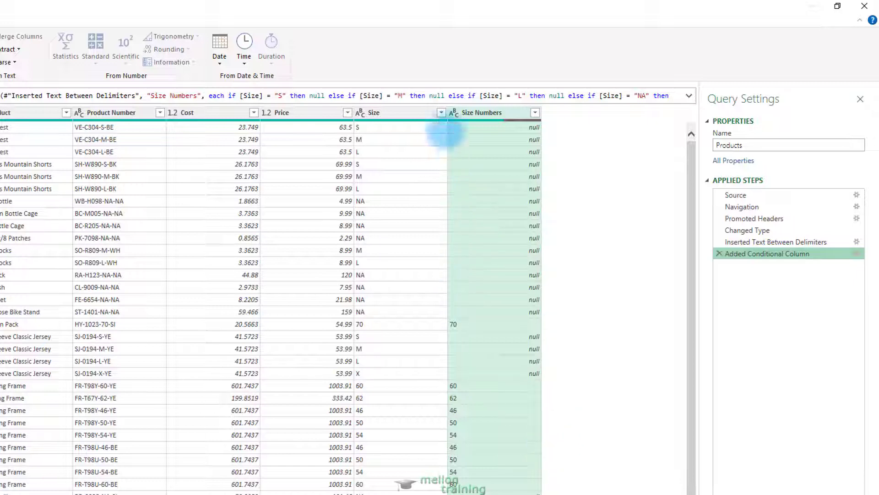
{"action": "left_click", "coordinate": [454, 113]}
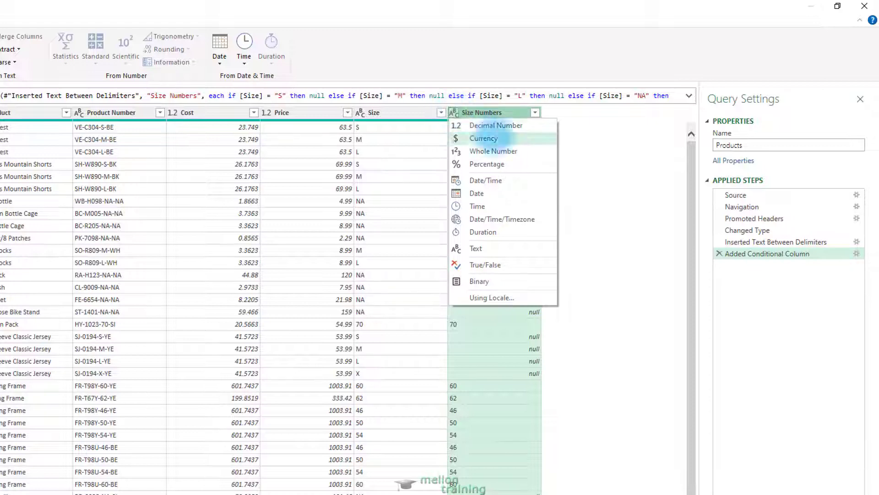
{"action": "left_click", "coordinate": [526, 150]}
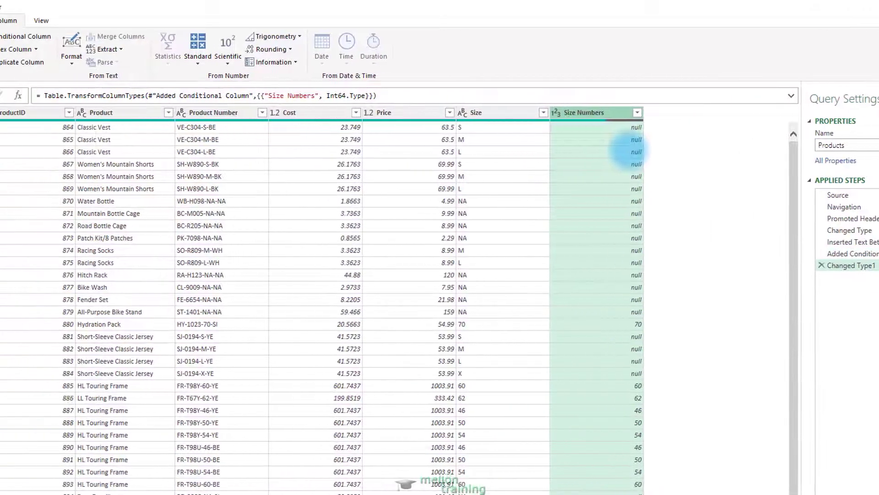
{"action": "left_click", "coordinate": [7, 92]}
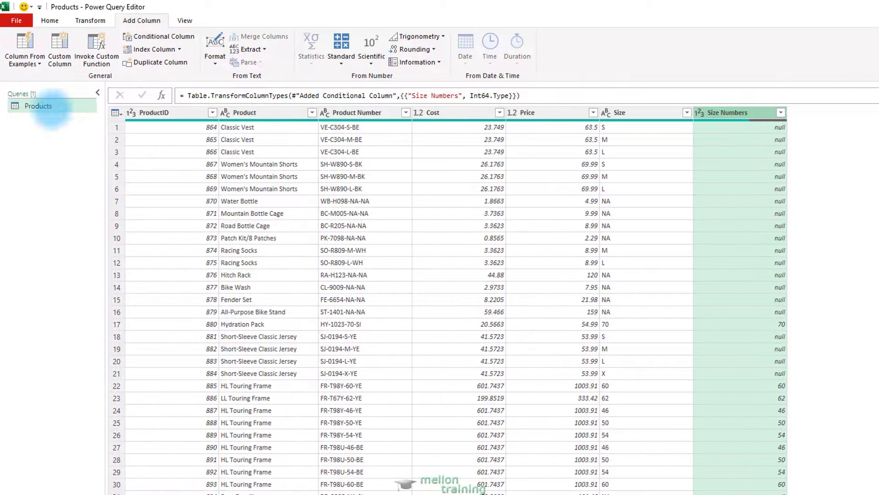
- Create a reference to the Products query and rename it Numeric Size Products
{"action": "right_click", "coordinate": [52, 109]}
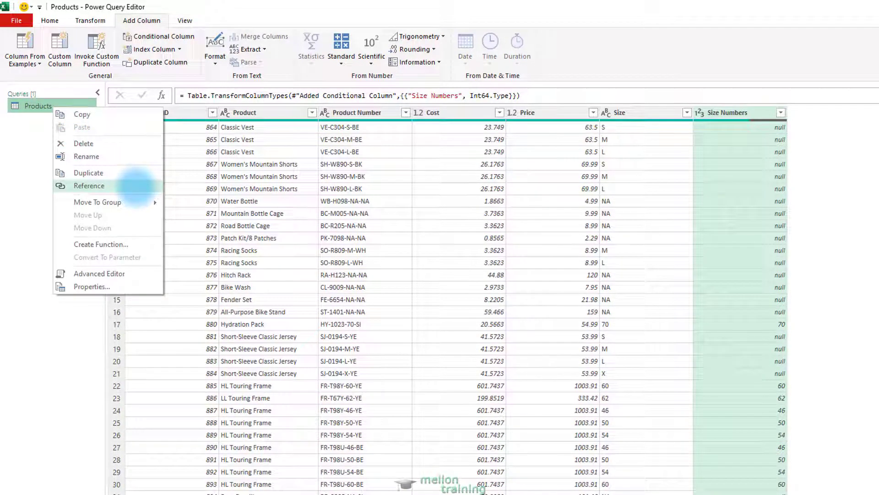
{"action": "left_click", "coordinate": [136, 185]}
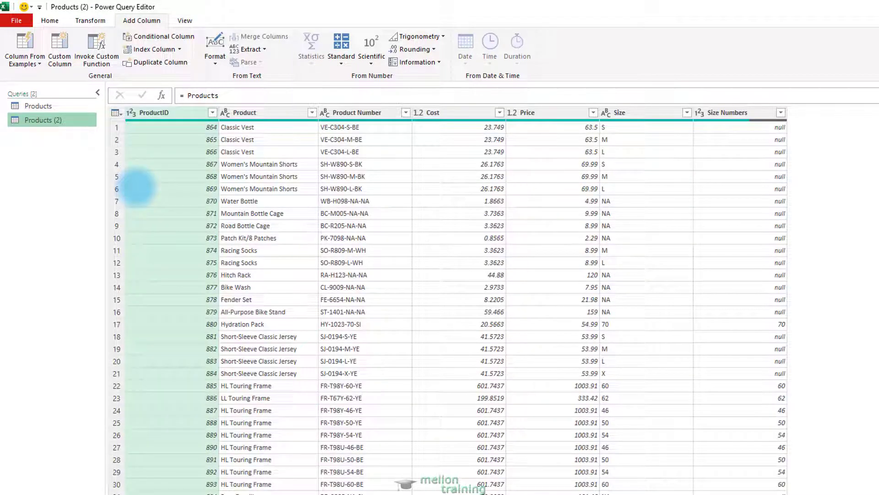
{"action": "double_click", "coordinate": [66, 119]}
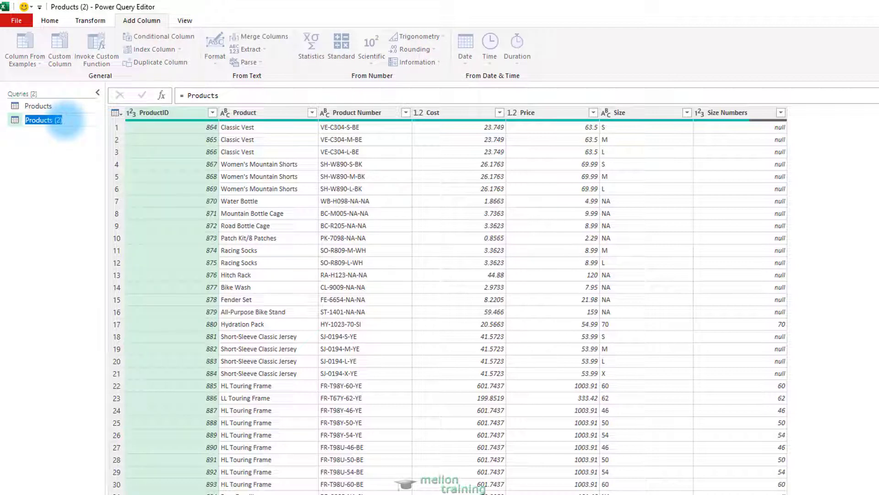
{"action": "type", "text": "Numeric"}
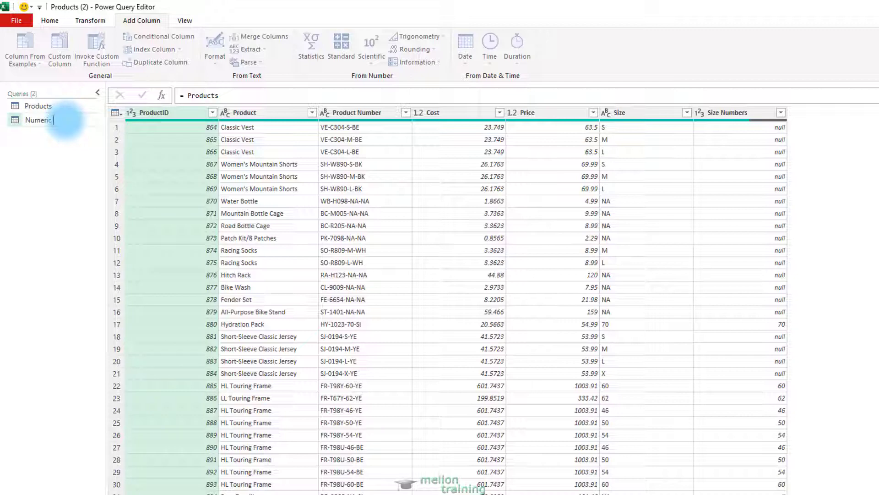
{"action": "type", "text": " Size Products"}
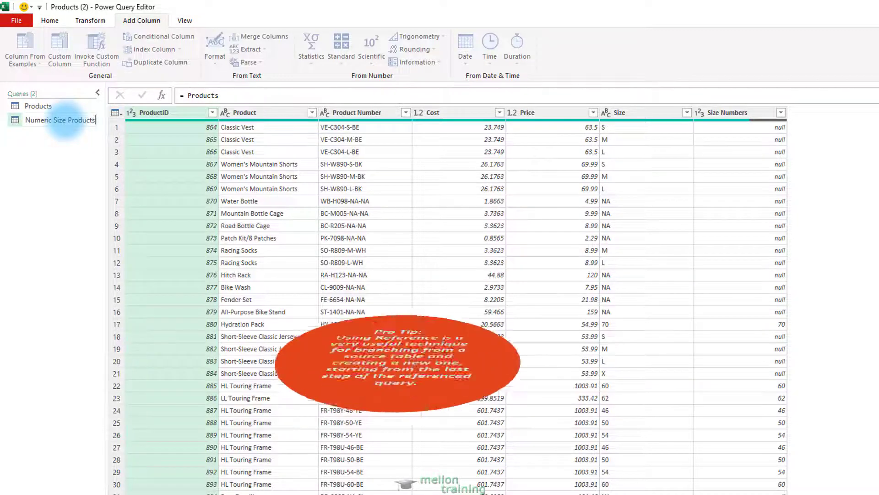
{"action": "key", "text": "Return"}
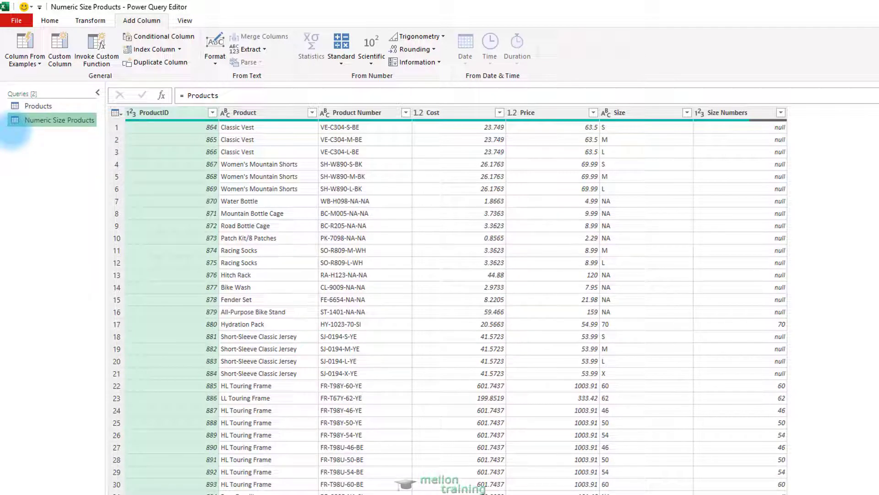
- Filter Size Numbers with Remove Empty to keep only rows like 70, 60 and 62
{"action": "left_click", "coordinate": [781, 112]}
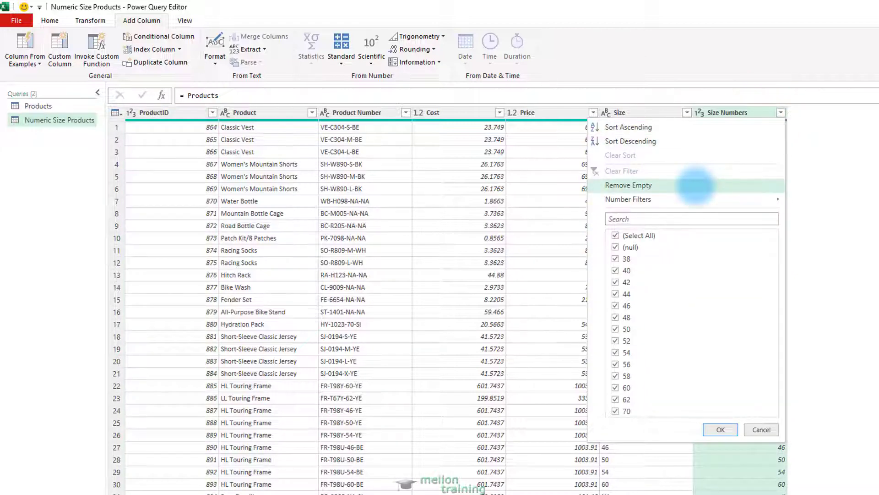
{"action": "left_click", "coordinate": [695, 185]}
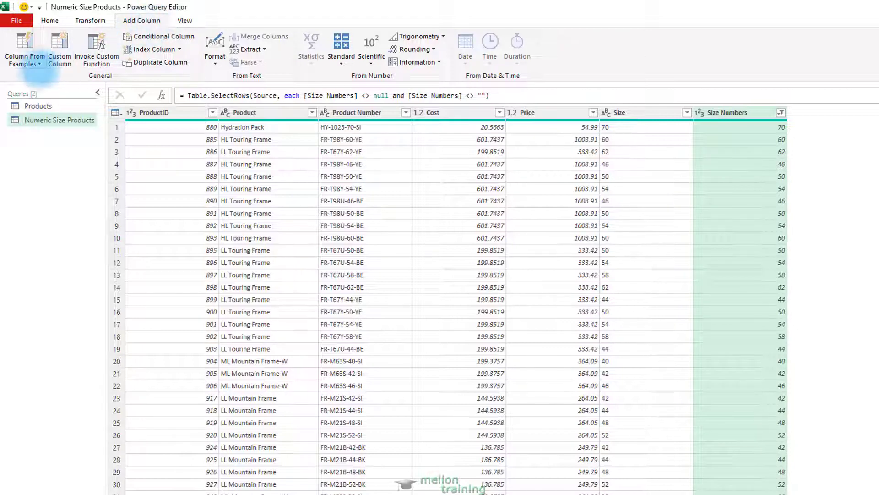
- Start a new column from examples named Size Bucket
{"action": "left_click", "coordinate": [26, 61]}
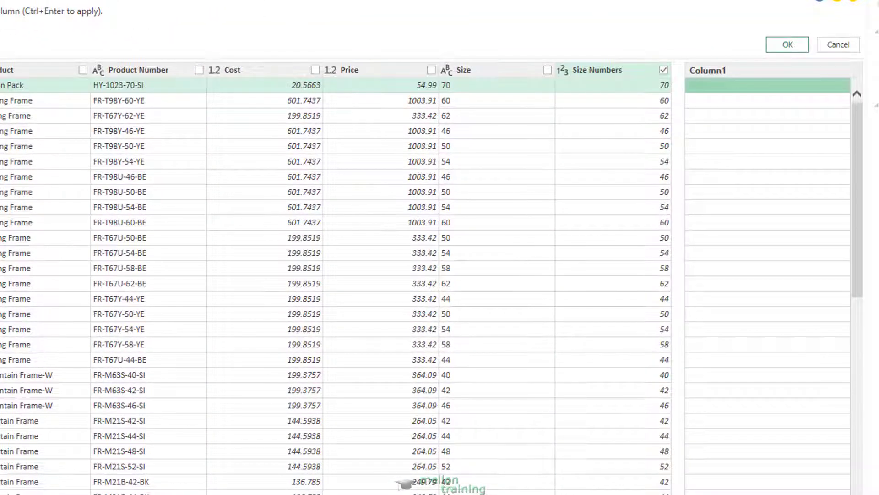
{"action": "double_click", "coordinate": [733, 71]}
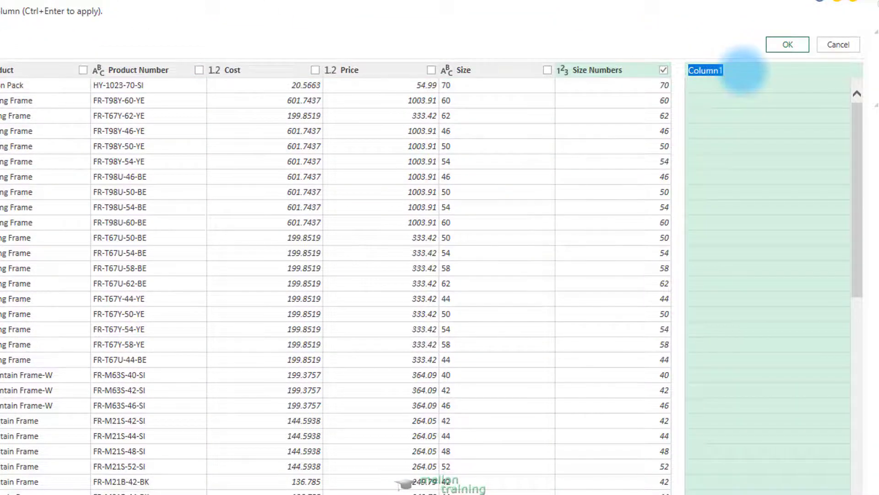
{"action": "type", "text": "Size Buck"}
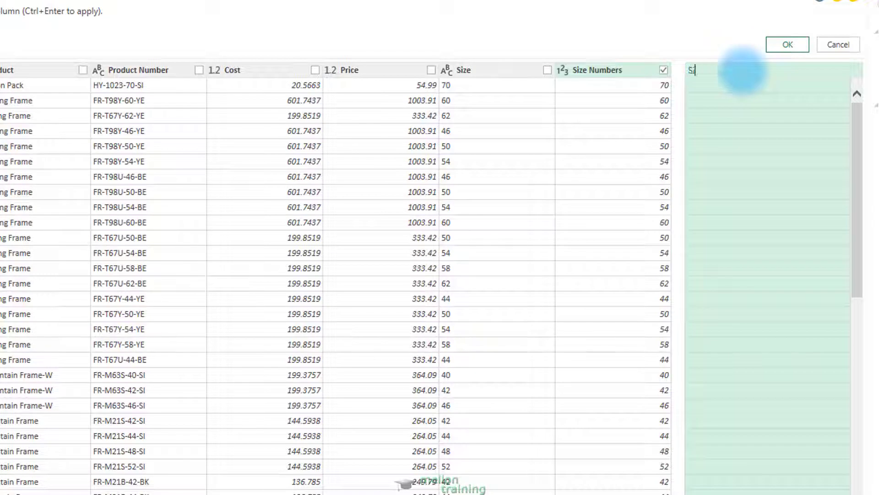
{"action": "type", "text": "et"}
{"action": "key", "text": "Return"}
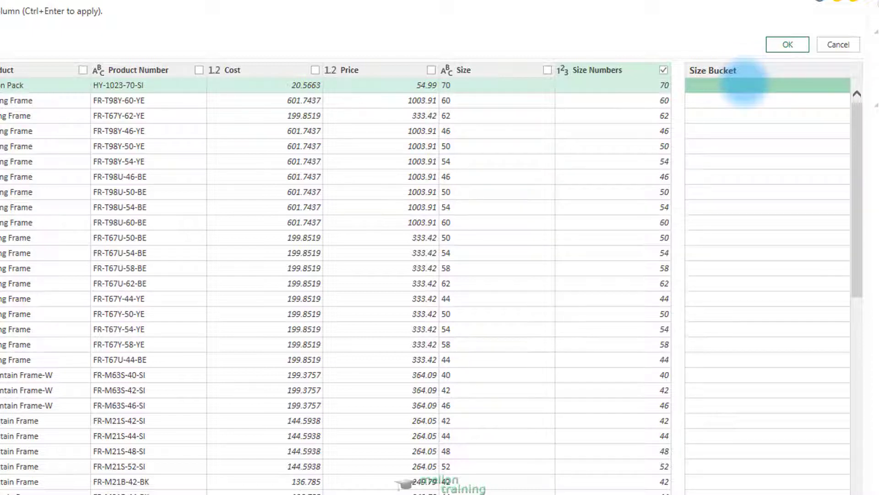
- Enter the Size Bucket examples X for the first row and L for sizes 60 and 62
{"action": "type", "text": "X"}
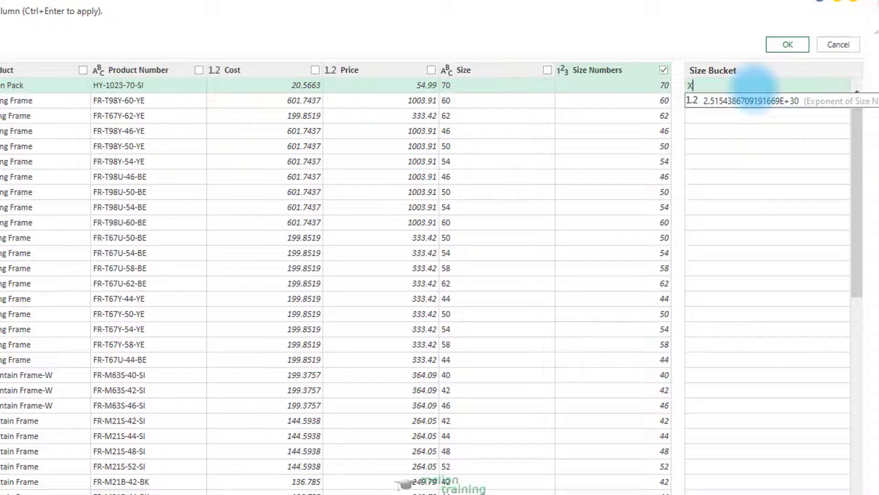
{"action": "key", "text": "Return"}
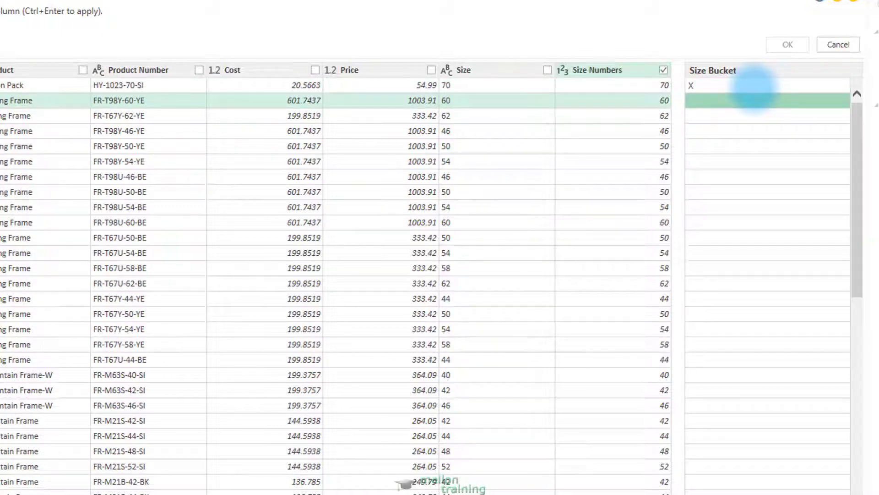
{"action": "left_click", "coordinate": [729, 101]}
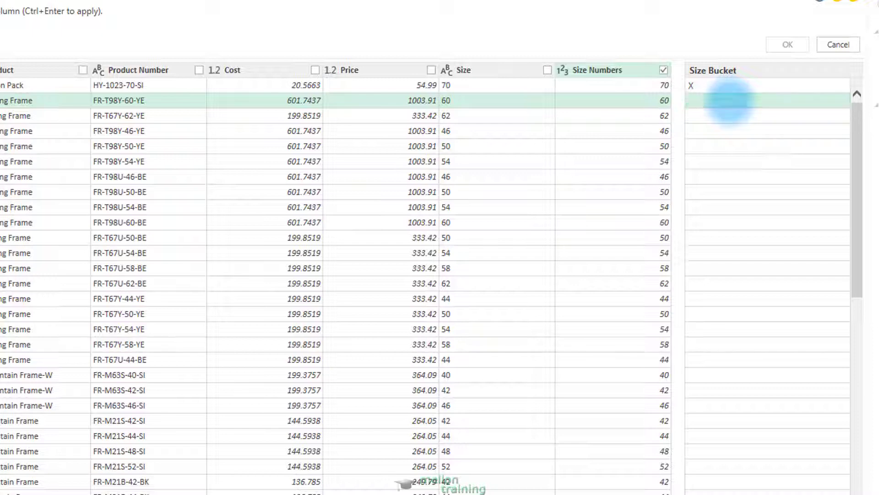
{"action": "type", "text": "L"}
{"action": "key", "text": "Return"}
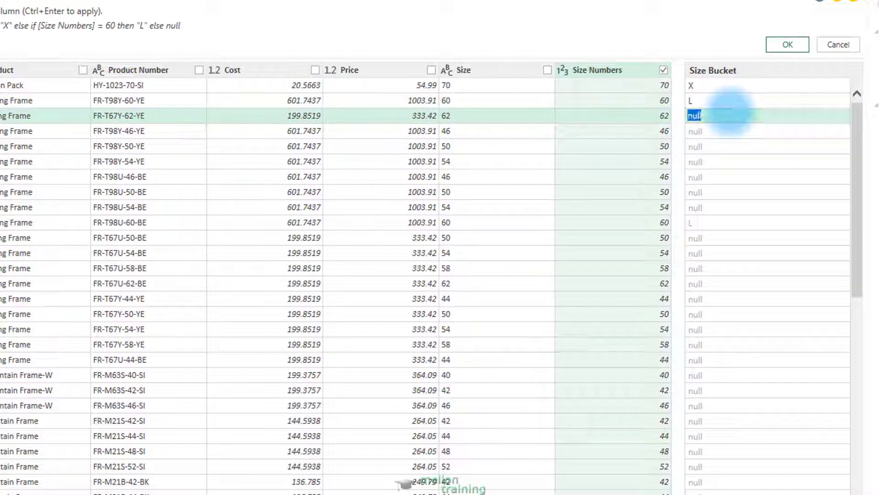
{"action": "type", "text": "L"}
{"action": "key", "text": "Return"}
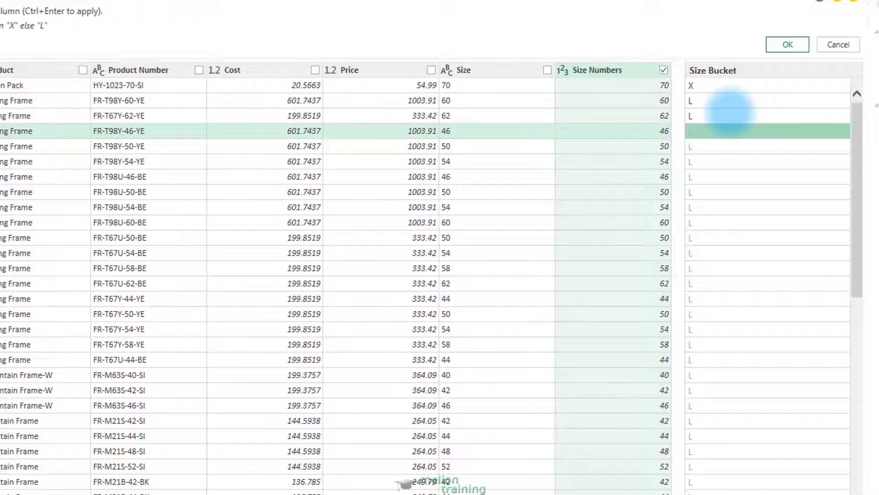
- Enter M for size 50 and S for size 40, then apply the Size Bucket column
{"action": "left_click", "coordinate": [733, 145]}
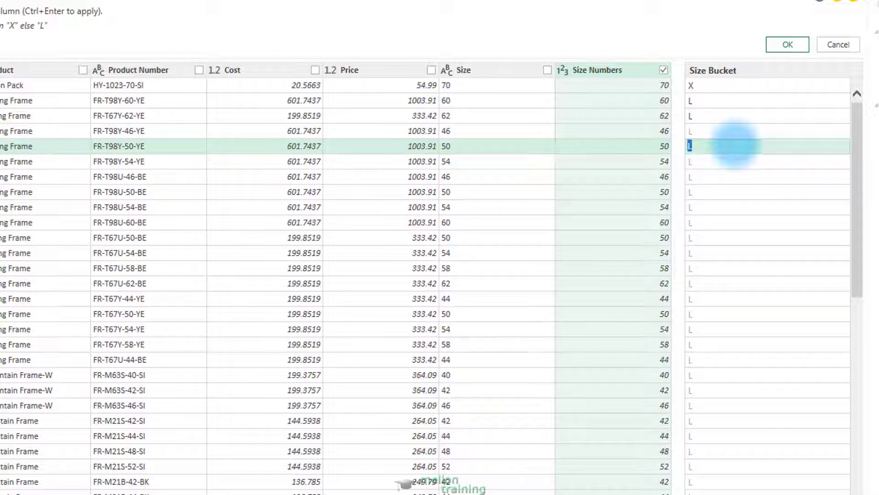
{"action": "type", "text": "M"}
{"action": "key", "text": "Return"}
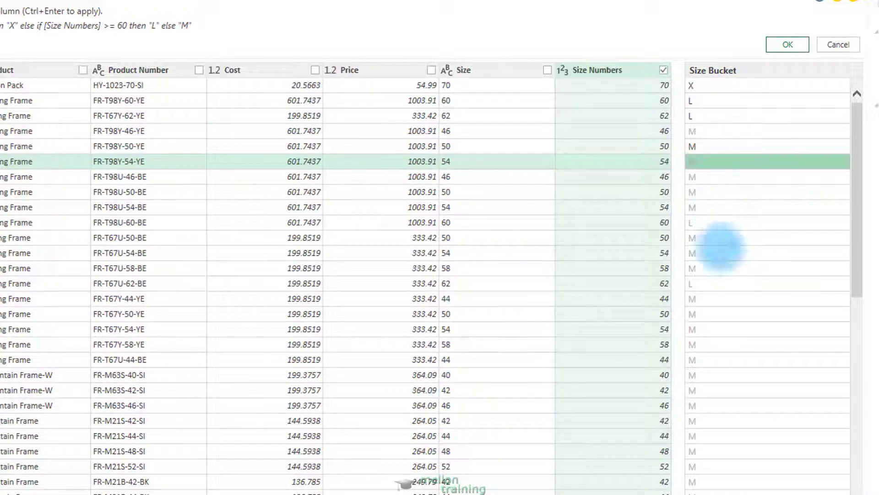
{"action": "left_click", "coordinate": [736, 374]}
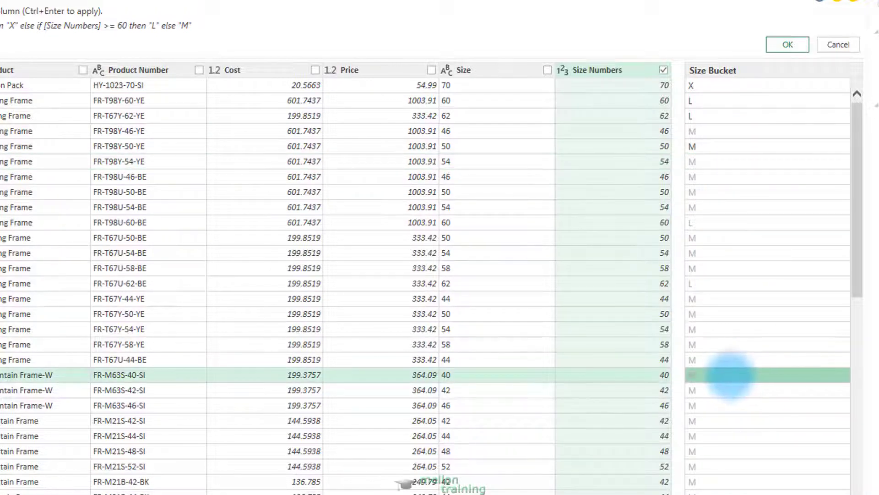
{"action": "left_click", "coordinate": [735, 375]}
{"action": "type", "text": "S"}
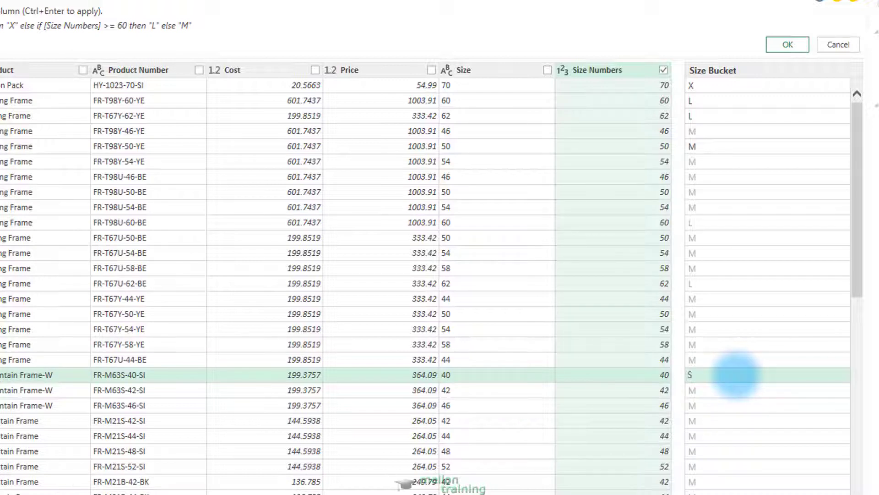
{"action": "key", "text": "Return"}
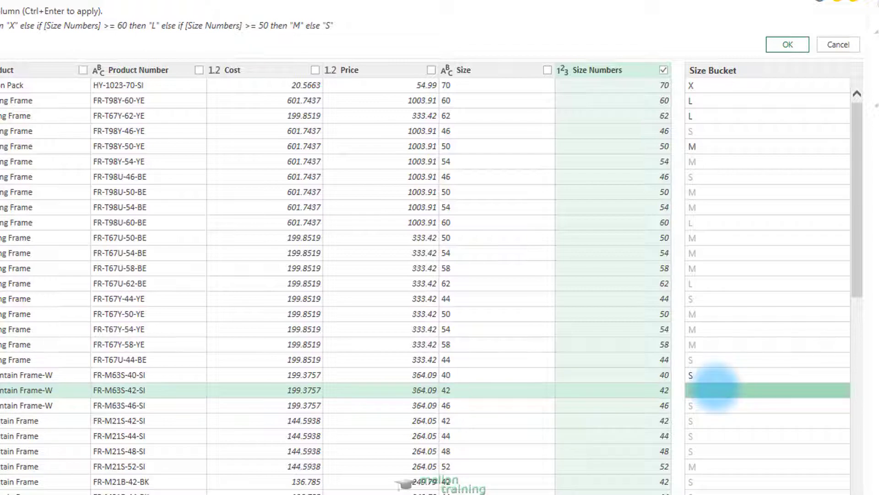
{"action": "key", "text": "ctrl+Return"}
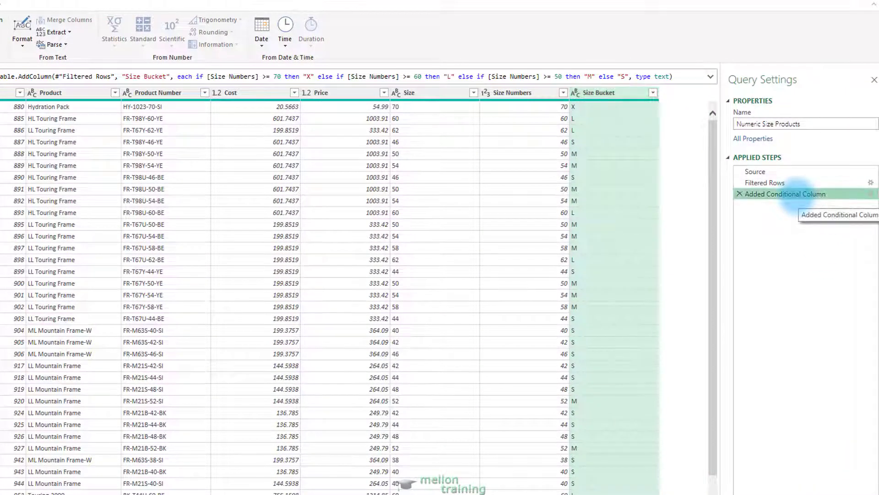
{"action": "double_click", "coordinate": [797, 195]}
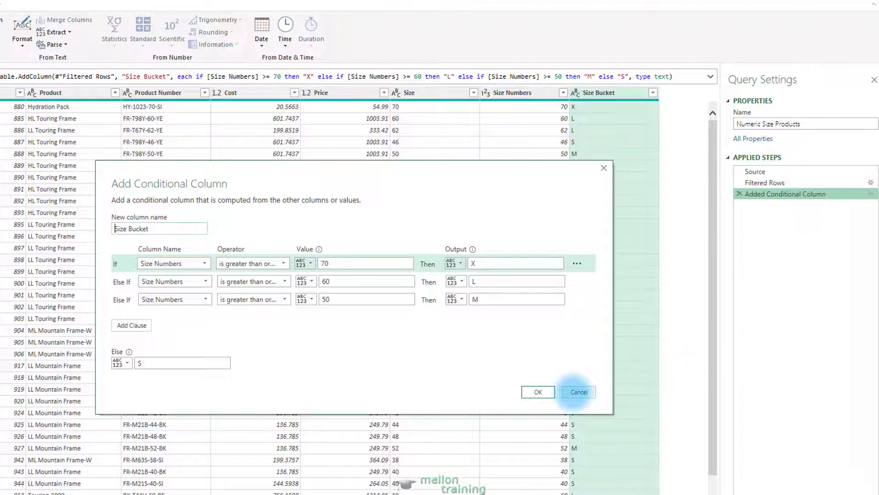
{"action": "left_click", "coordinate": [579, 391]}
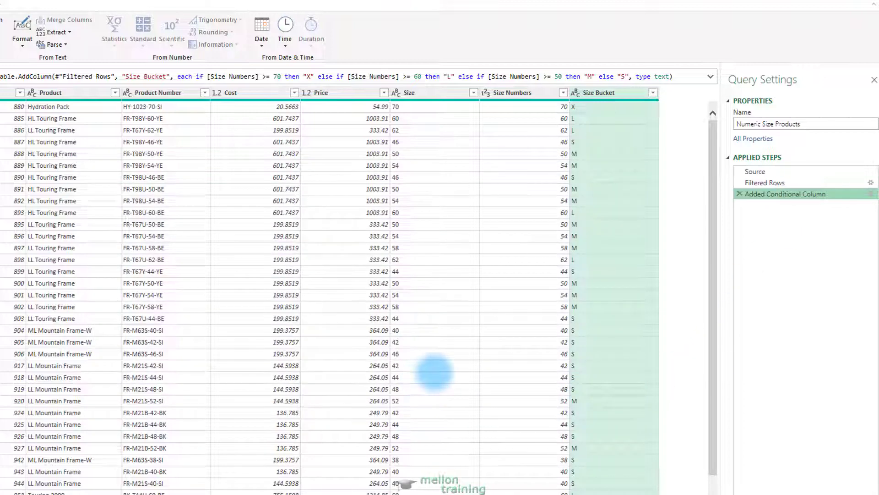